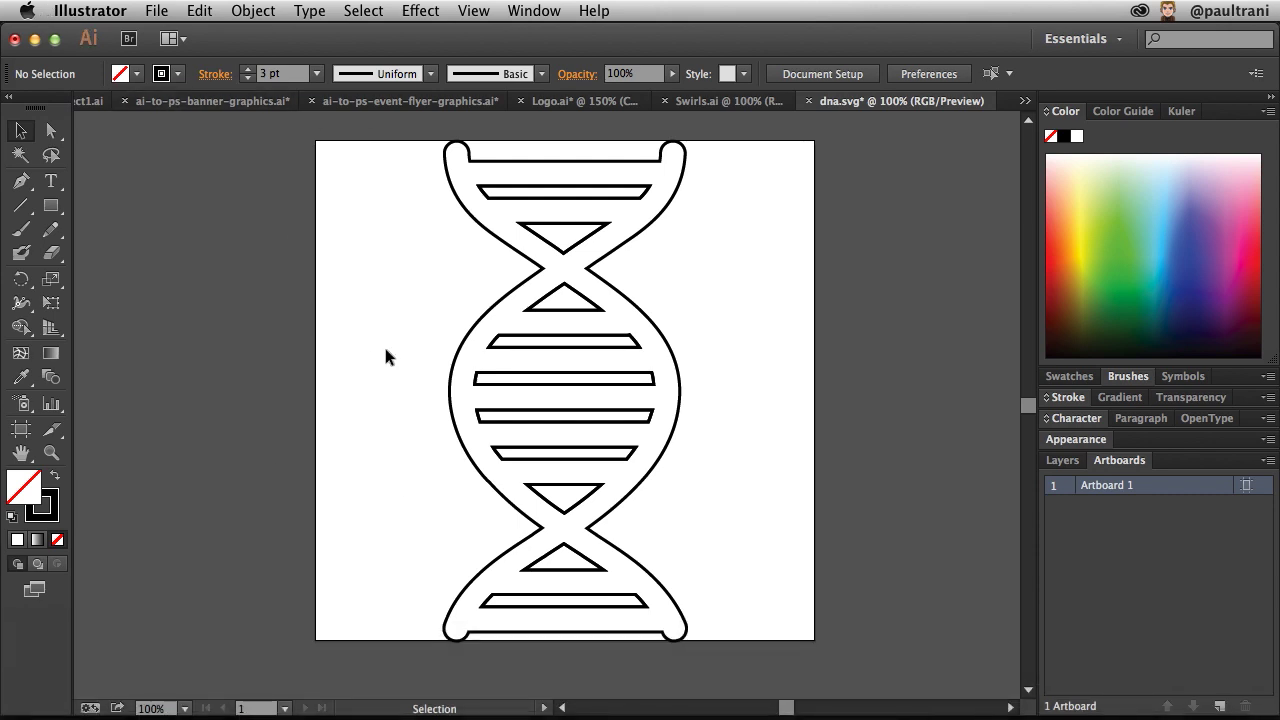
- Marquee-select the whole DNA helix group and briefly preview Creative Cloud assets
{"action": "mouse_move", "coordinate": [404, 132]}
{"action": "left_mouse_down"}
{"action": "mouse_move", "coordinate": [727, 533]}
{"action": "mouse_move", "coordinate": [760, 530]}
{"action": "left_mouse_up"}
{"action": "scroll", "coordinate": [324, 379], "scroll_direction": "up", "scroll_amount": 5}
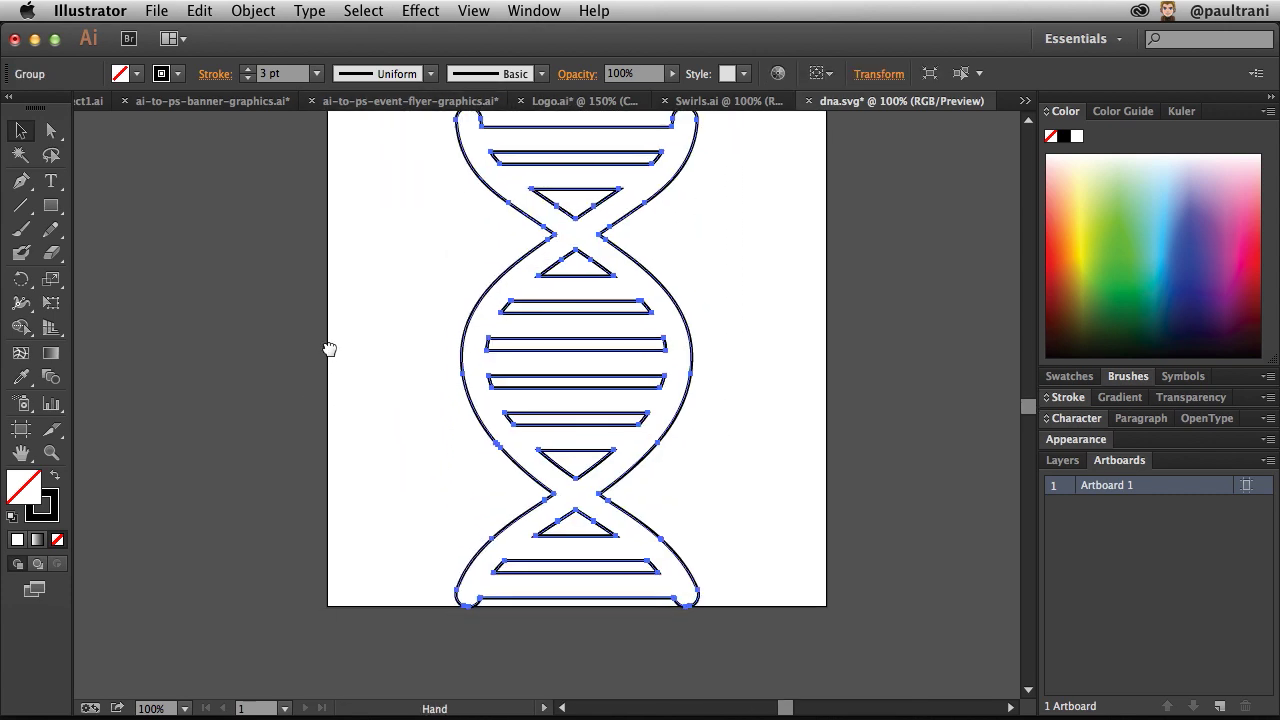
{"action": "left_click_drag", "start_coordinate": [324, 379], "coordinate": [327, 385]}
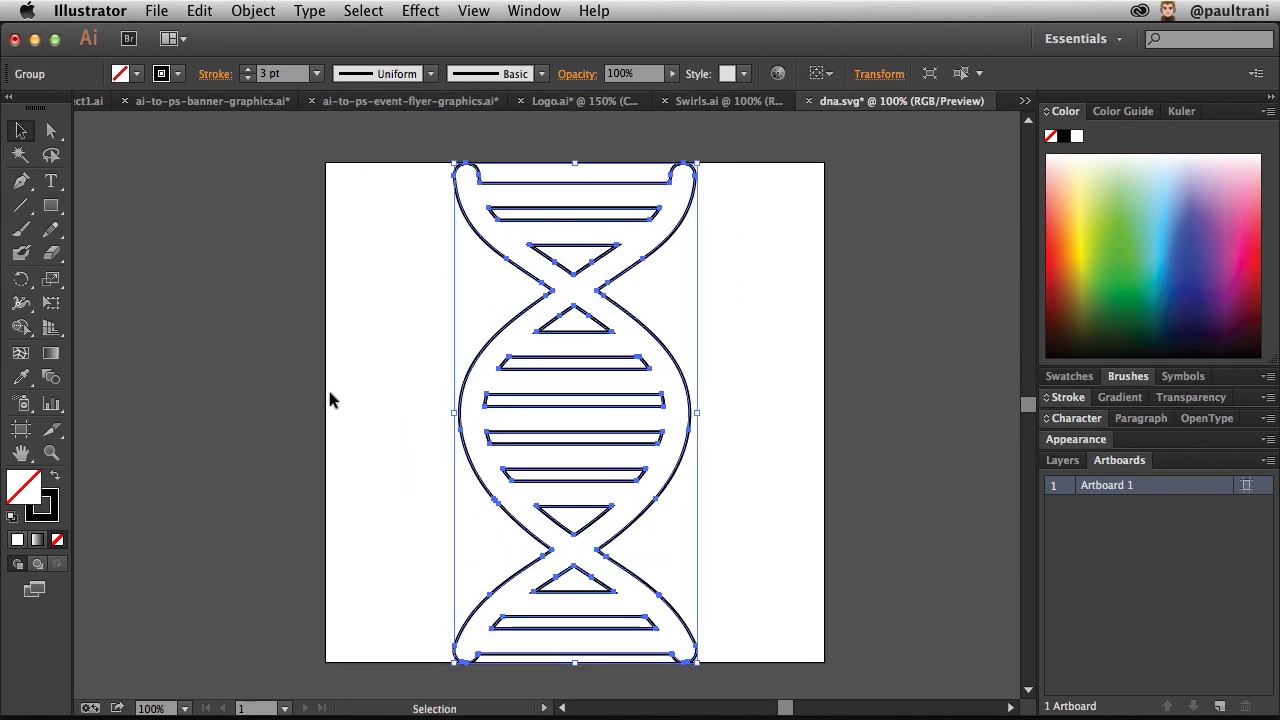
{"action": "left_click", "coordinate": [1140, 11]}
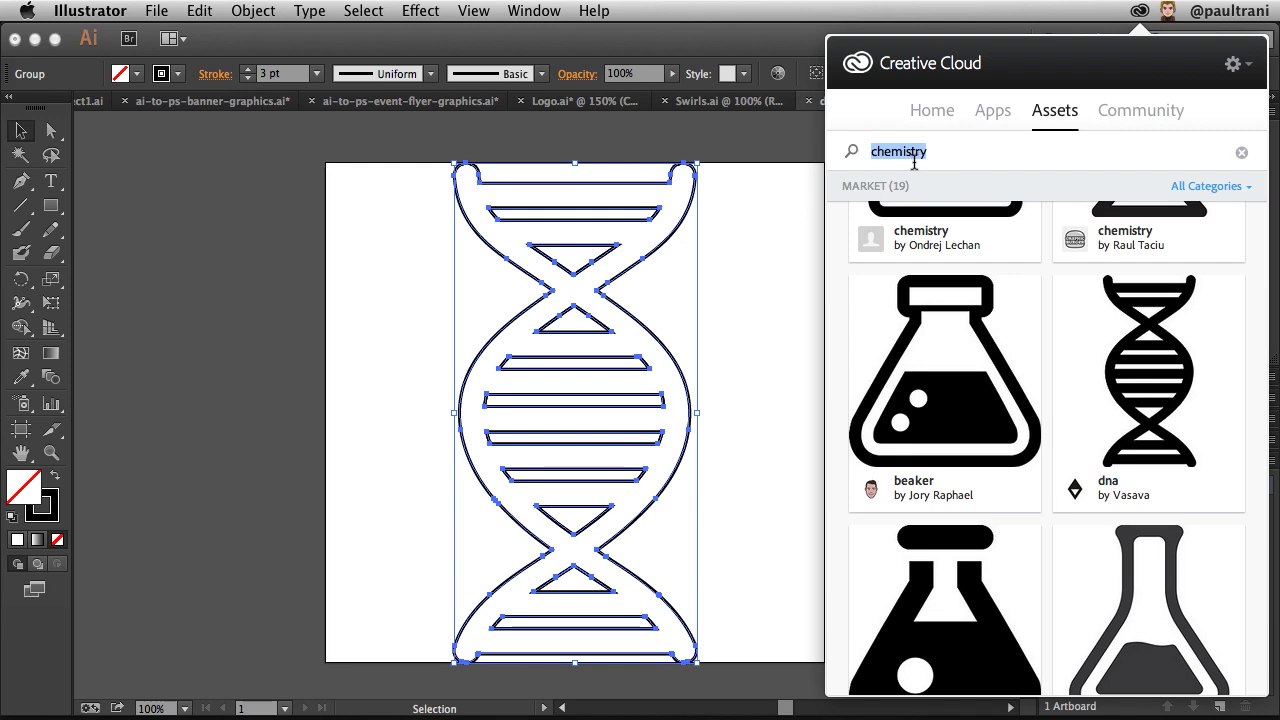
{"action": "mouse_move", "coordinate": [1148, 390]}
{"action": "left_click", "coordinate": [327, 287]}
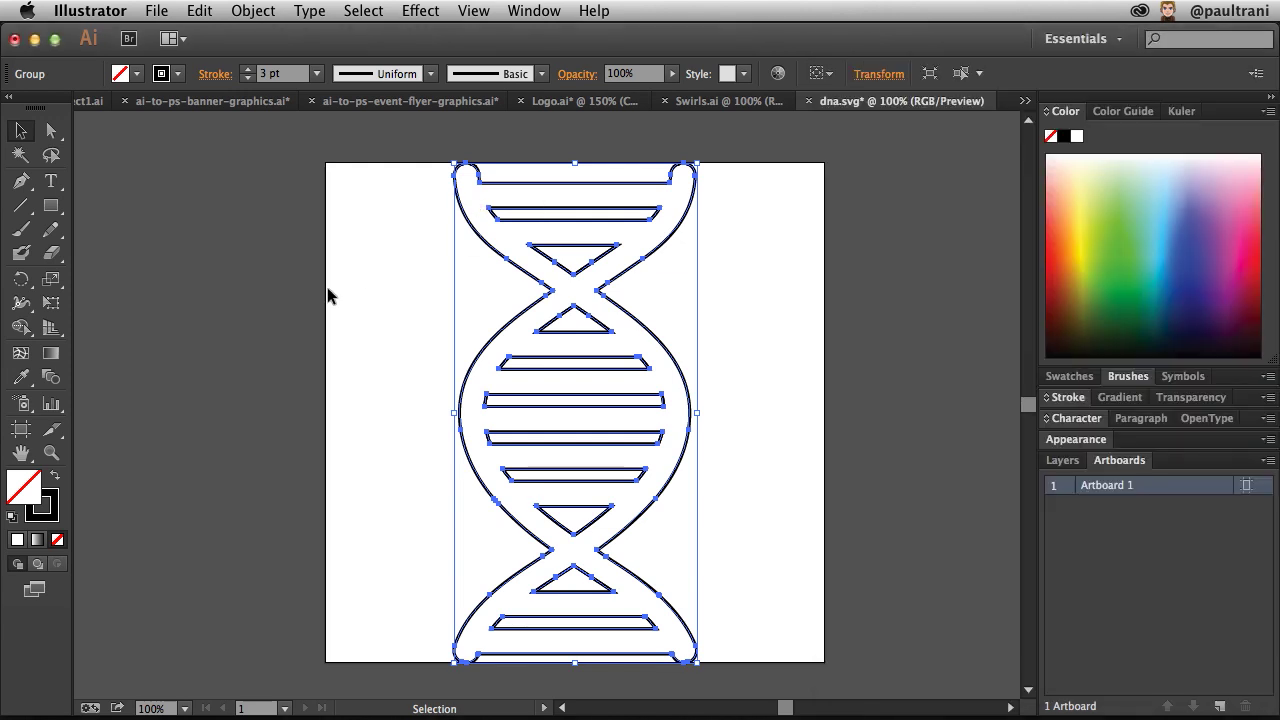
- Copy the selected DNA graphic with Edit > Copy and deselect it
{"action": "left_click", "coordinate": [157, 10]}
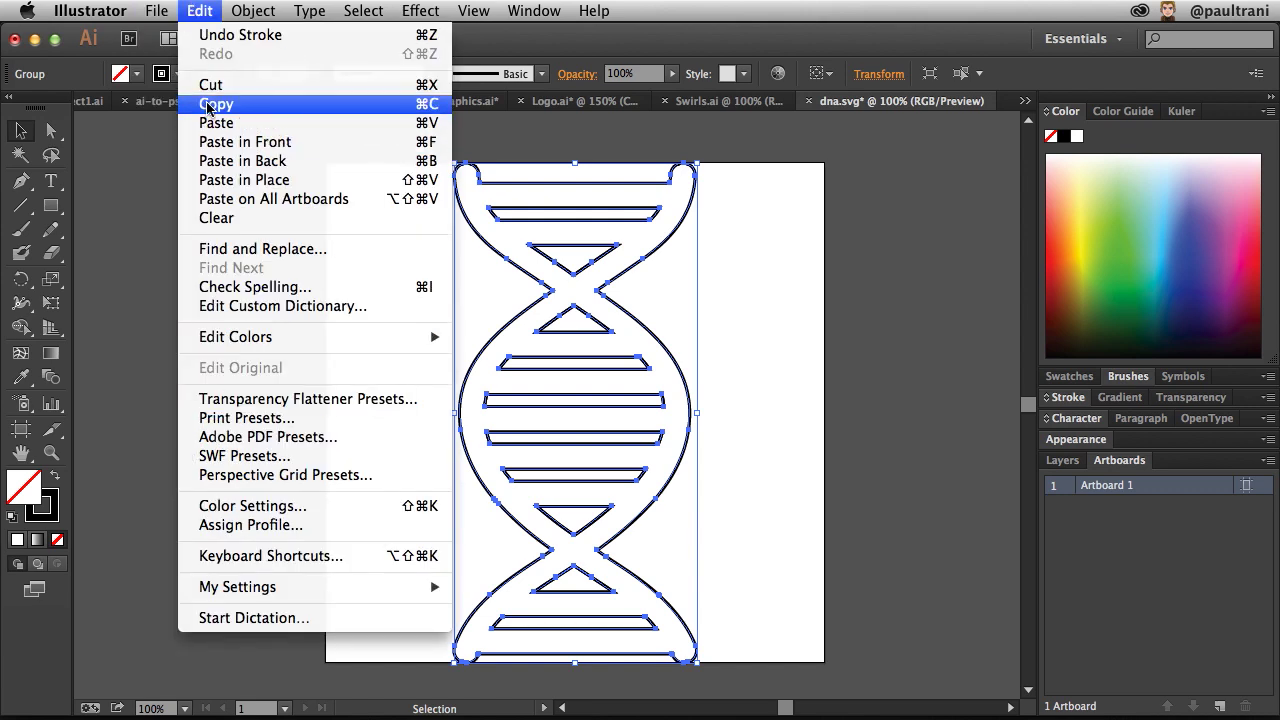
{"action": "left_click", "coordinate": [215, 103]}
{"action": "left_click", "coordinate": [217, 374]}
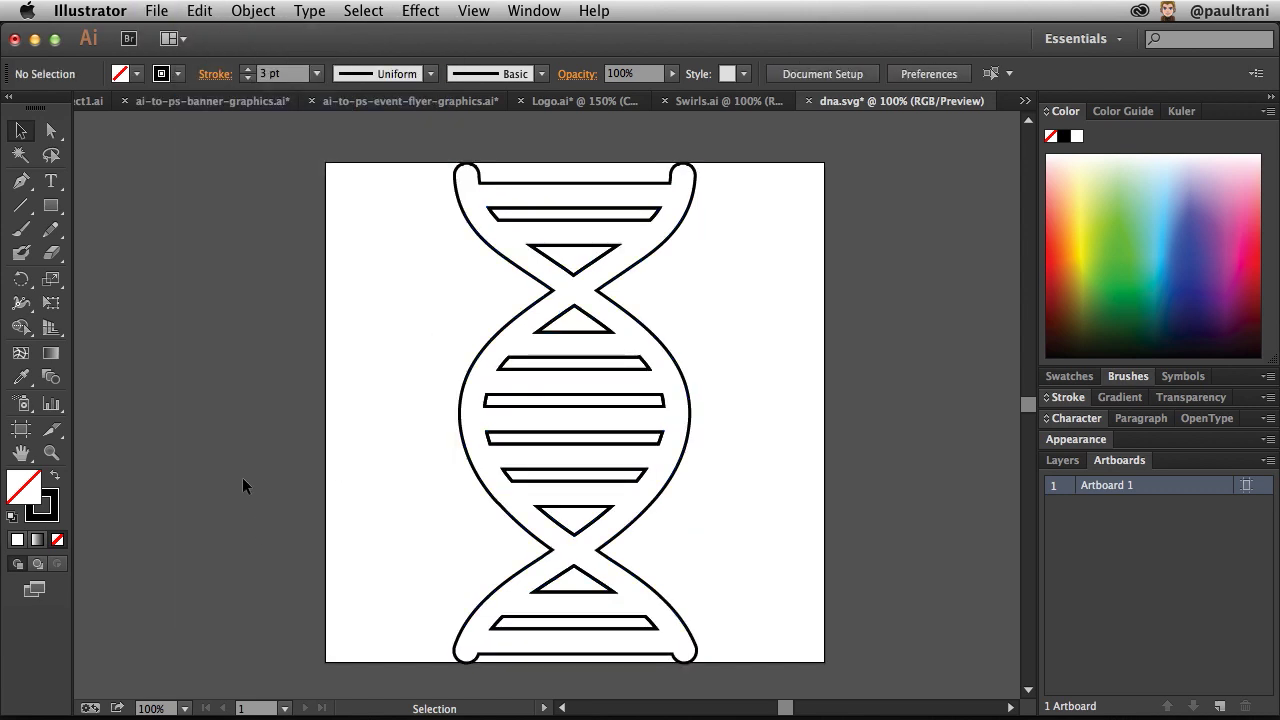
- Switch to the Photoshop flyer and paste the copied DNA graphic
{"action": "mouse_move", "coordinate": [315, 717]}
{"action": "left_click", "coordinate": [271, 700]}
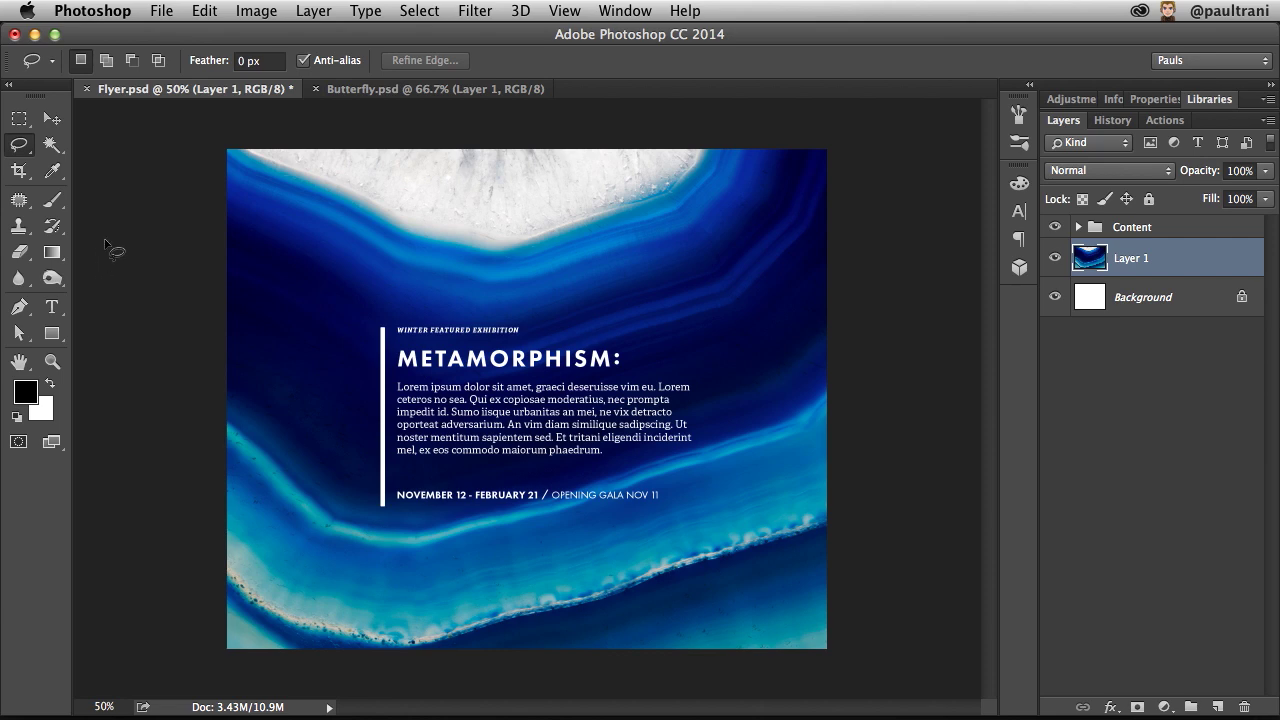
{"action": "left_click", "coordinate": [198, 10]}
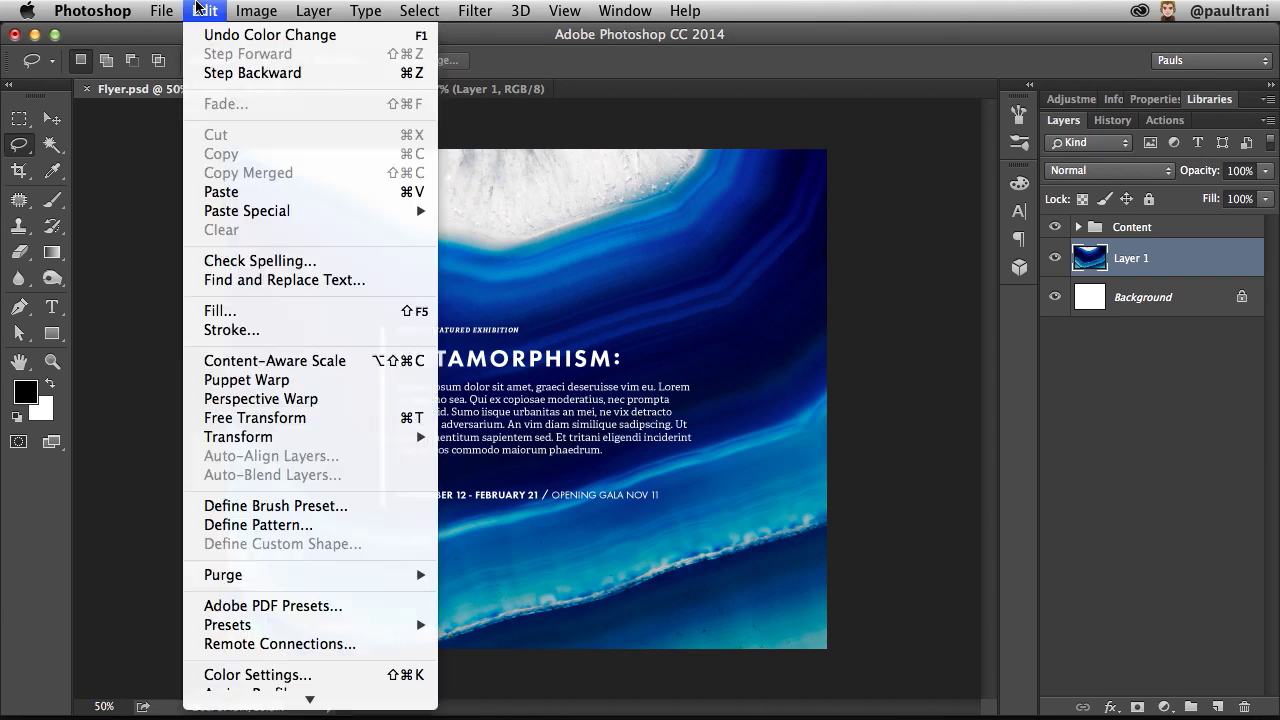
{"action": "left_click", "coordinate": [207, 192]}
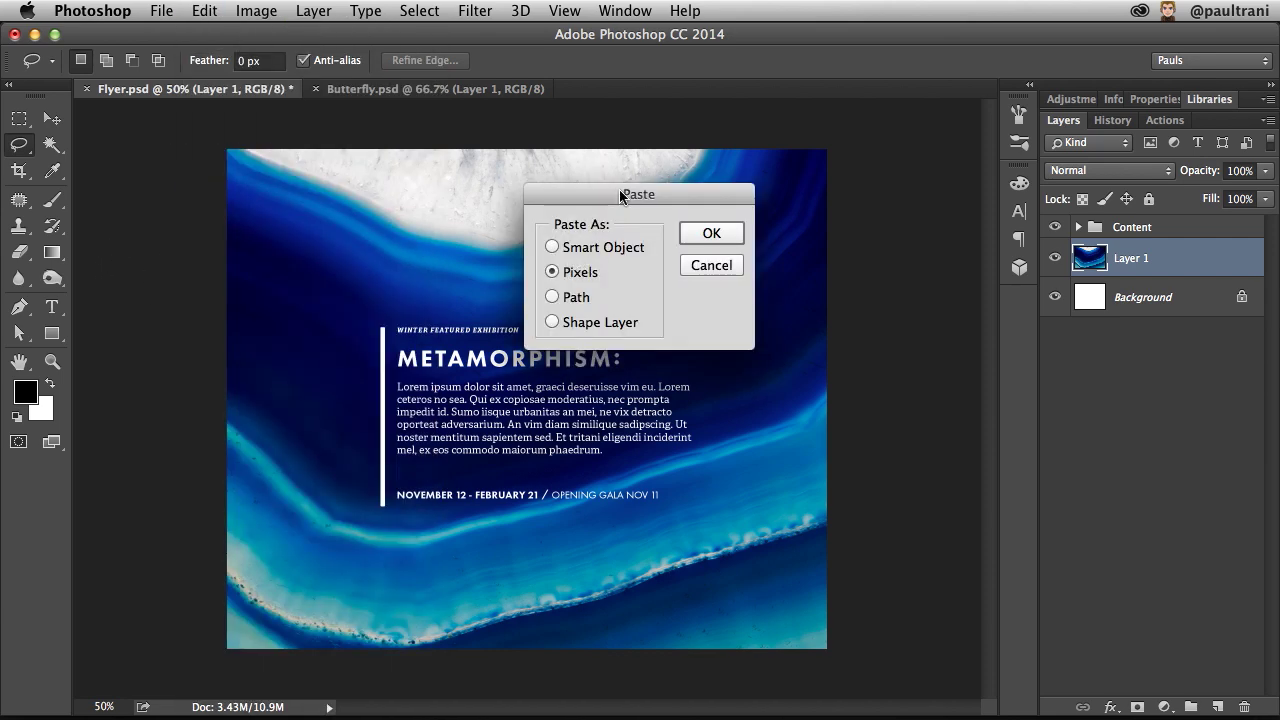
- Set the paste type to Smart Object and confirm the paste
{"action": "left_click", "coordinate": [553, 247]}
{"action": "left_click", "coordinate": [553, 273]}
{"action": "left_click", "coordinate": [552, 323]}
{"action": "left_click", "coordinate": [553, 273]}
{"action": "left_click", "coordinate": [552, 248]}
{"action": "left_click", "coordinate": [698, 236]}
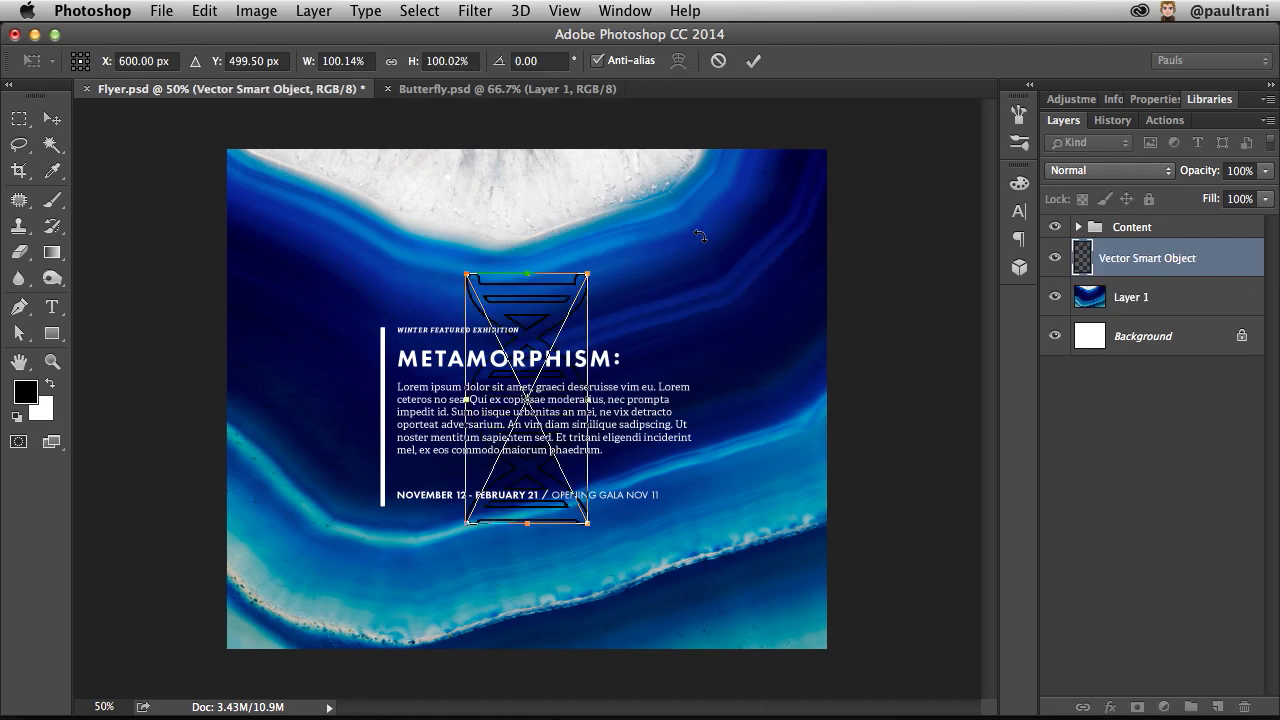
- Scale the DNA to about 153%, rotate it toward the lower right, and commit
{"action": "mouse_move", "coordinate": [459, 271]}
{"action": "left_mouse_down"}
{"action": "mouse_move", "coordinate": [392, 133]}
{"action": "mouse_move", "coordinate": [511, 101]}
{"action": "left_mouse_up"}
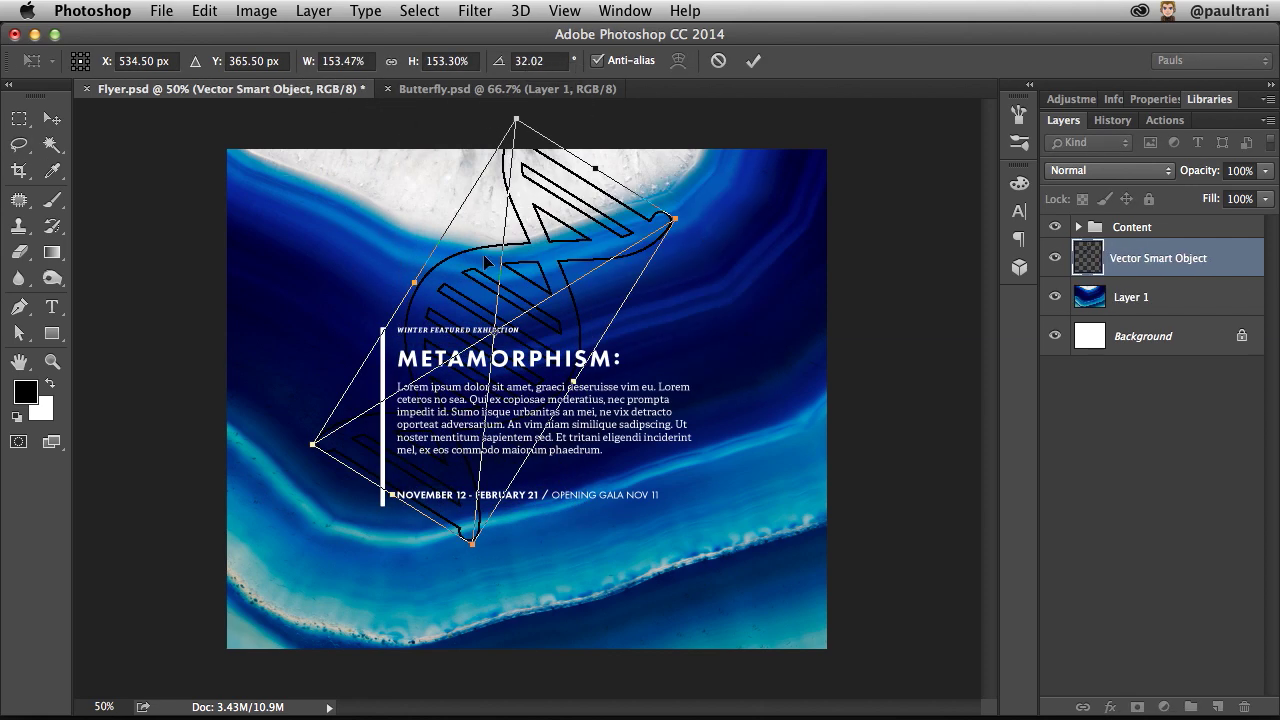
{"action": "left_click_drag", "start_coordinate": [466, 222], "coordinate": [732, 452]}
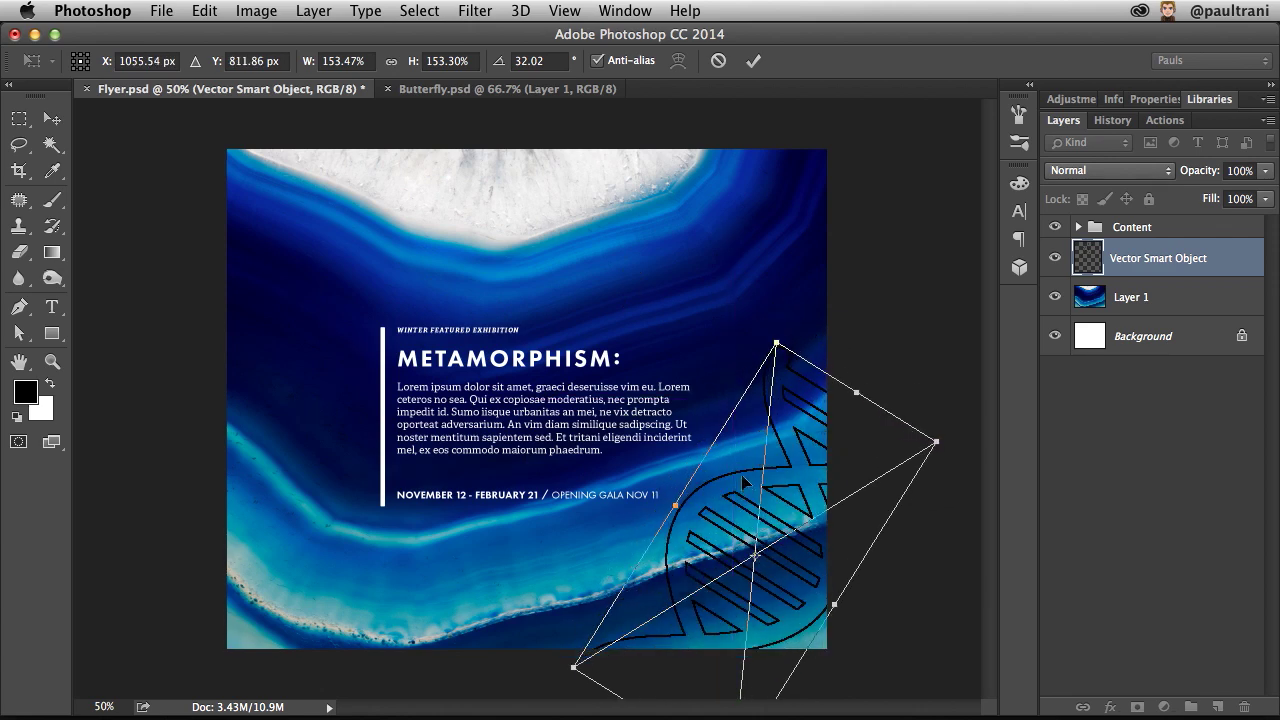
{"action": "left_click_drag", "start_coordinate": [767, 323], "coordinate": [790, 332]}
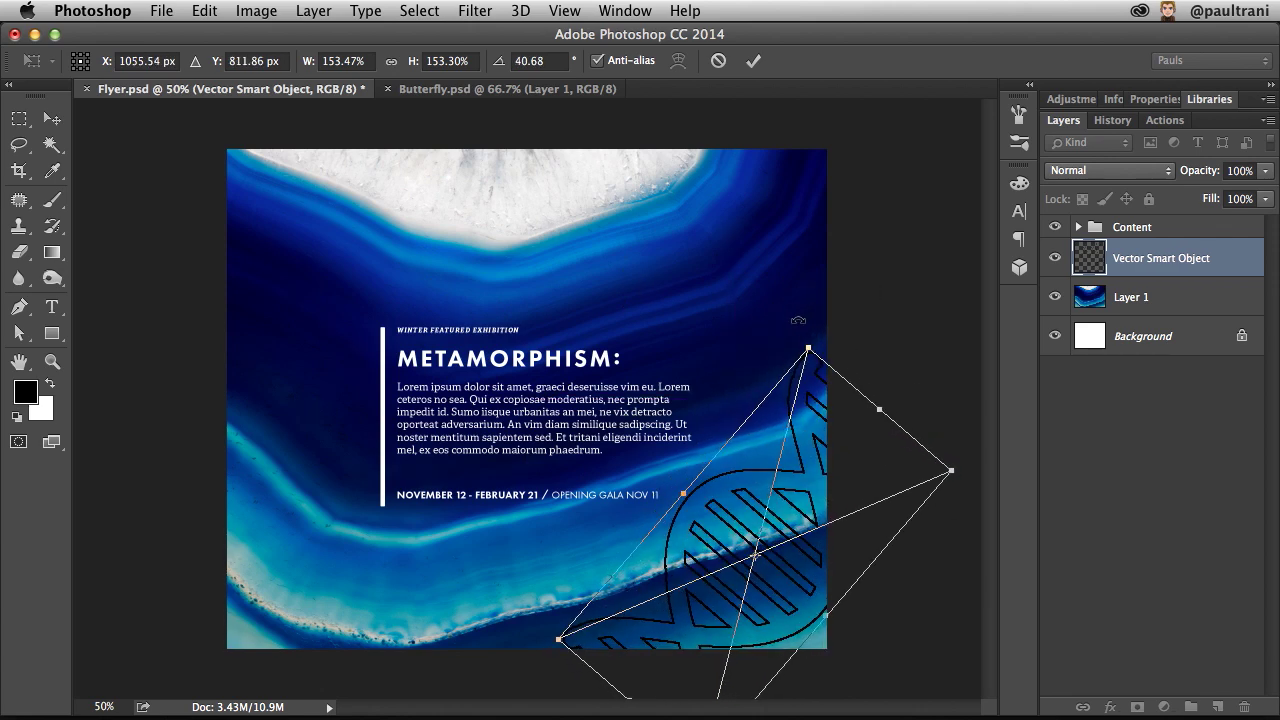
{"action": "key", "text": "Return"}
- Enlarge the DNA to about 182%, move it into the lower-right corner, and open its contents
{"action": "key", "text": "ctrl+t"}
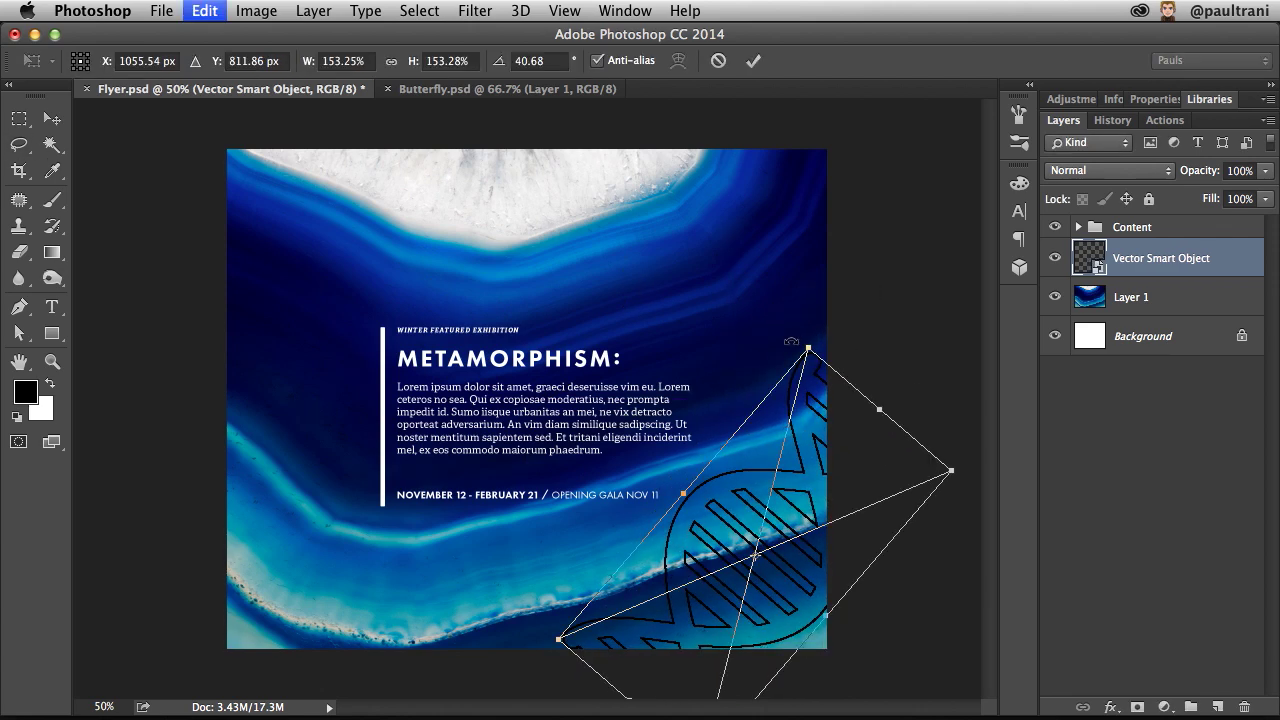
{"action": "left_click_drag", "start_coordinate": [809, 343], "coordinate": [828, 270]}
{"action": "left_click_drag", "start_coordinate": [757, 486], "coordinate": [742, 508]}
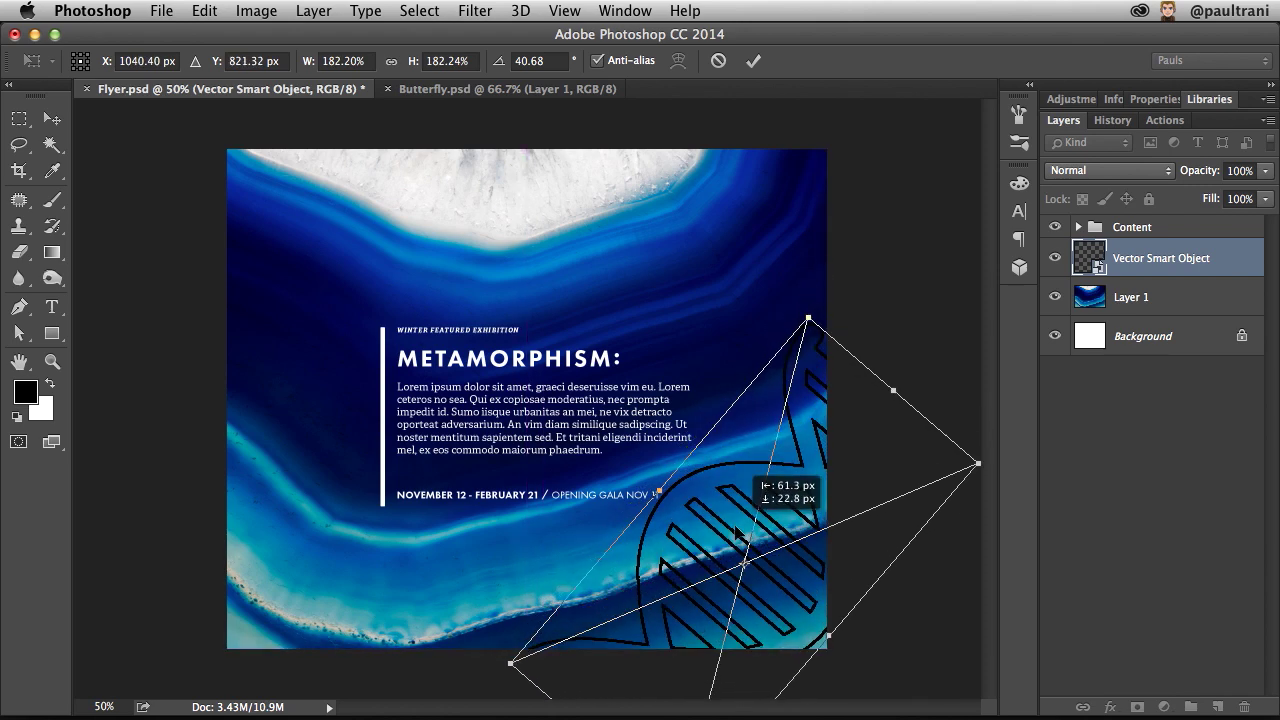
{"action": "left_click_drag", "start_coordinate": [742, 508], "coordinate": [734, 586]}
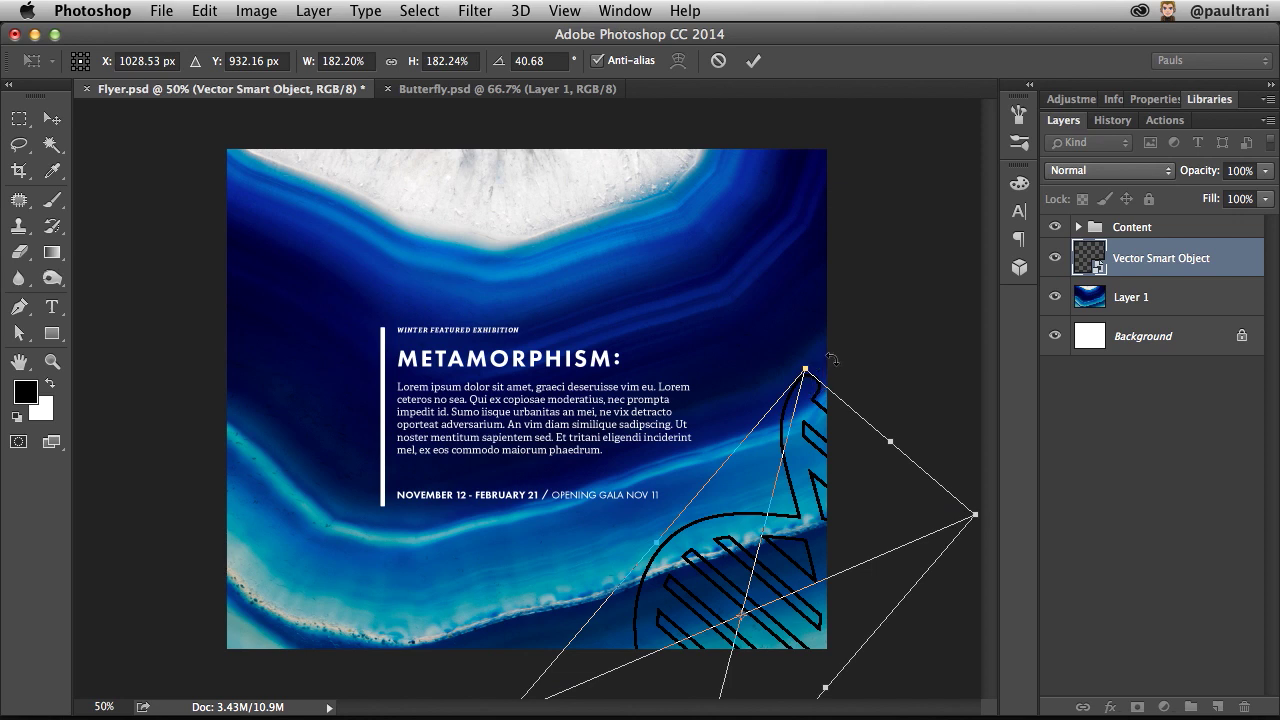
{"action": "key", "text": "Return"}
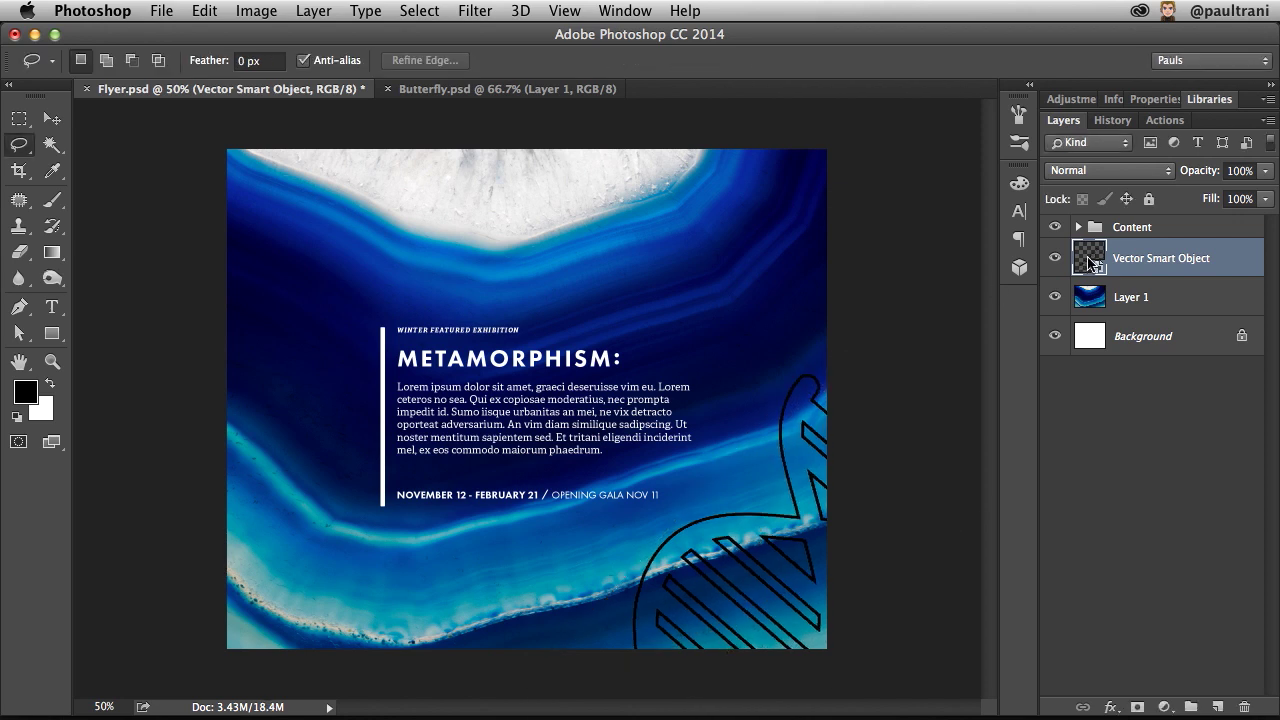
{"action": "double_click", "coordinate": [1089, 263]}
{"action": "scroll", "coordinate": [334, 291], "scroll_direction": "up", "scroll_amount": 3}
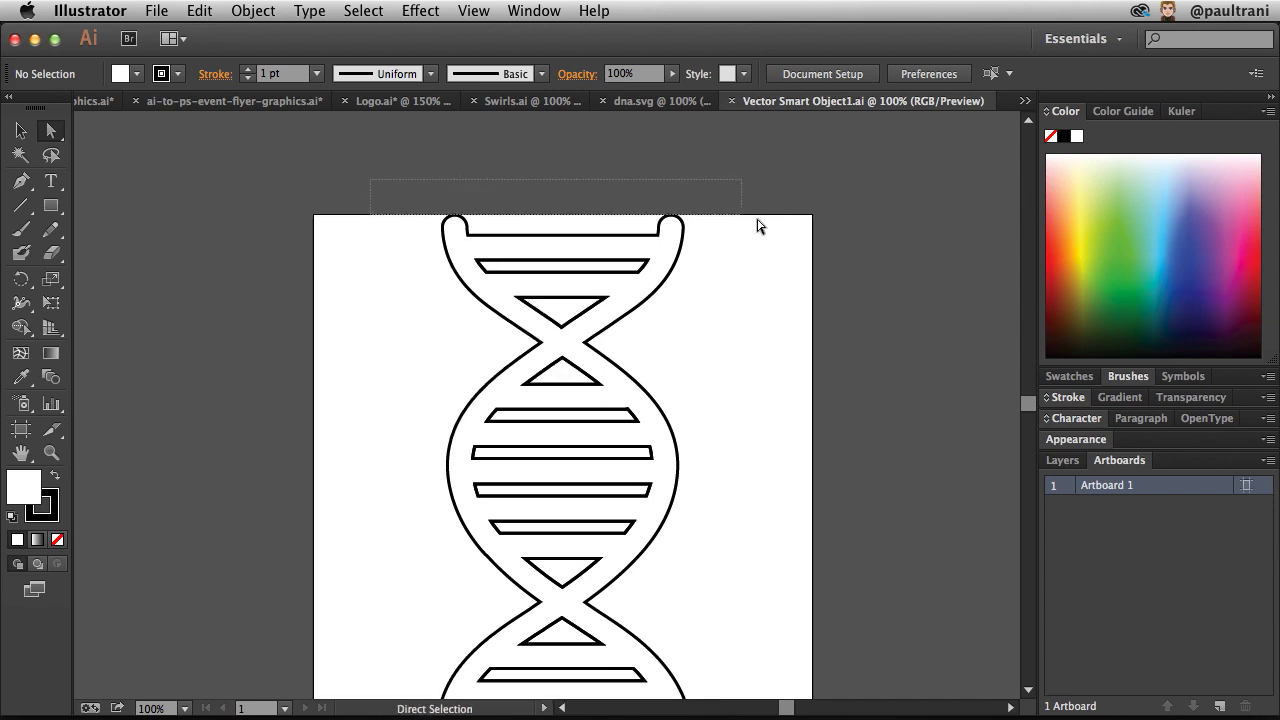
{"action": "left_click_drag", "start_coordinate": [758, 226], "coordinate": [766, 236]}
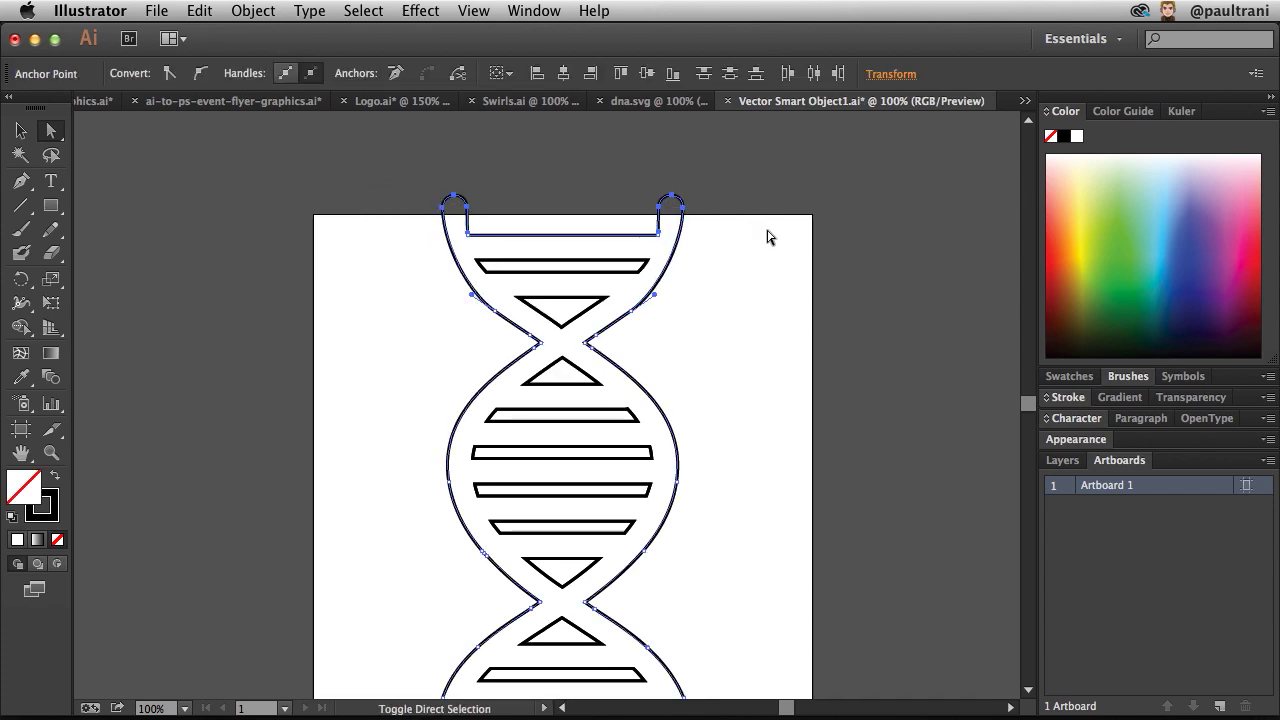
{"action": "left_click", "coordinate": [364, 322]}
{"action": "scroll", "coordinate": [371, 371], "scroll_direction": "down", "scroll_amount": 5}
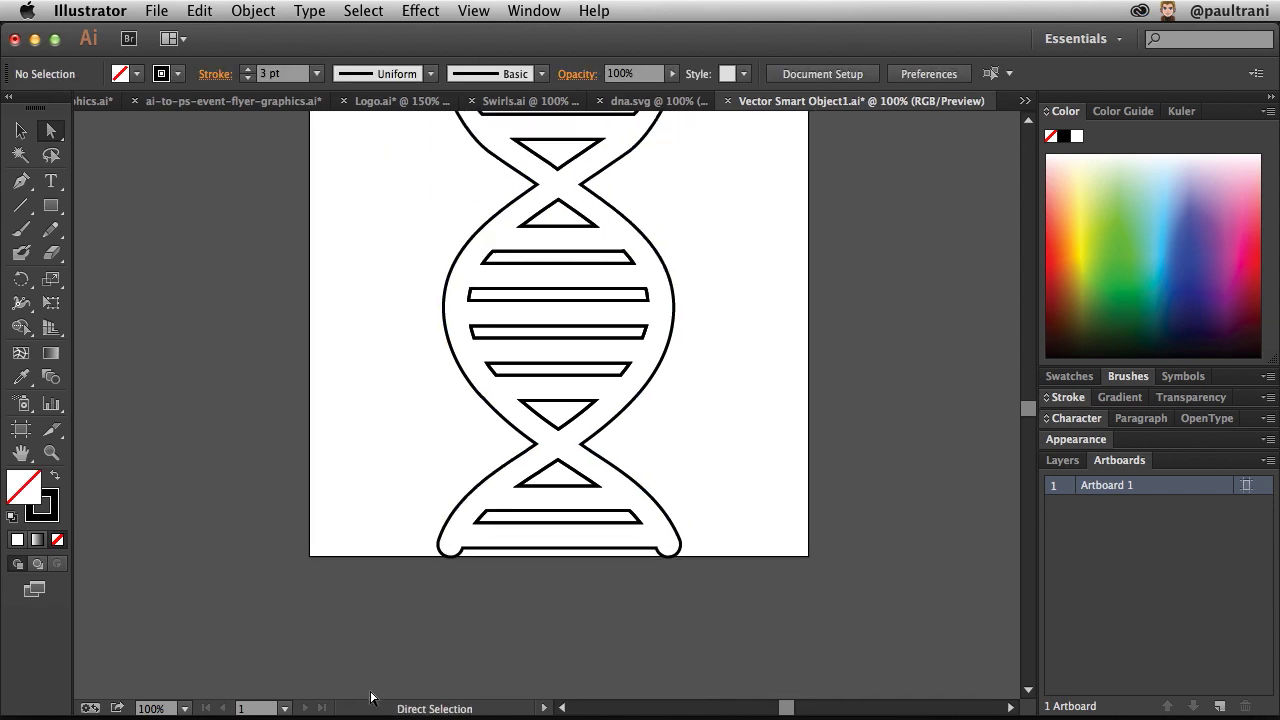
{"action": "left_click_drag", "start_coordinate": [374, 596], "coordinate": [886, 543]}
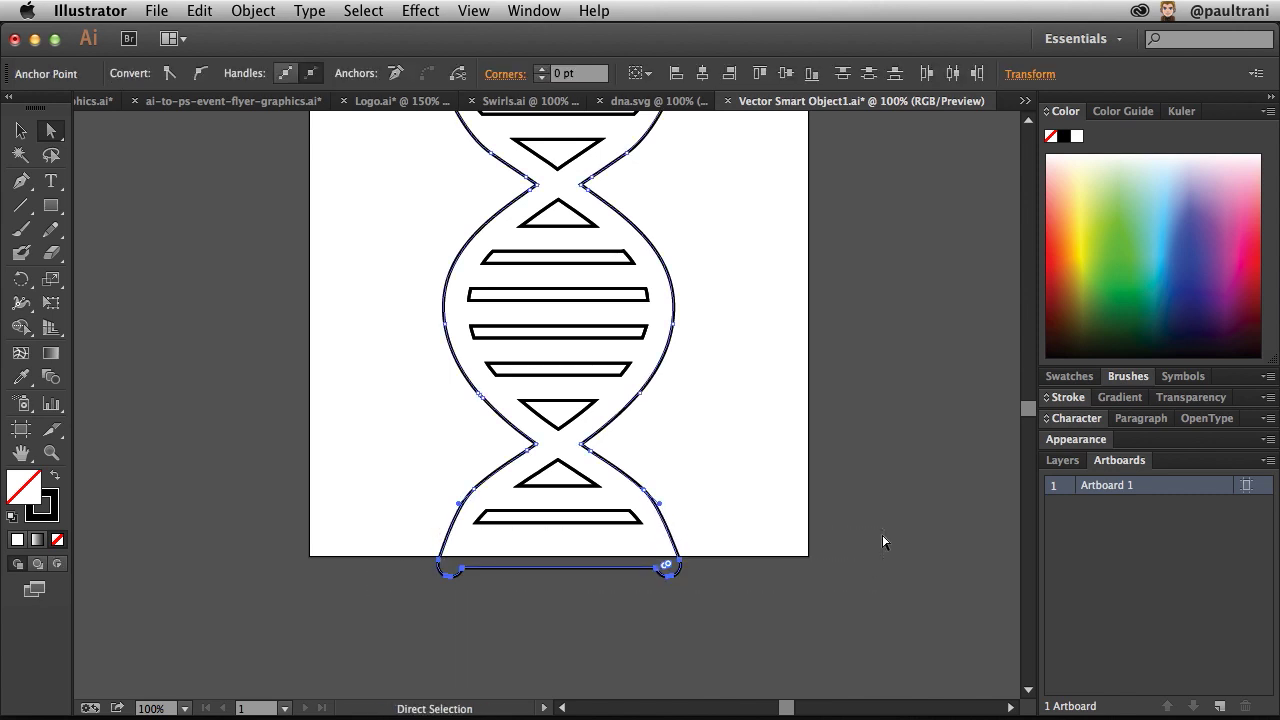
{"action": "left_click", "coordinate": [258, 470]}
{"action": "scroll", "coordinate": [434, 414], "scroll_direction": "up", "scroll_amount": 3}
{"action": "scroll", "coordinate": [434, 414], "scroll_direction": "up", "scroll_amount": 2}
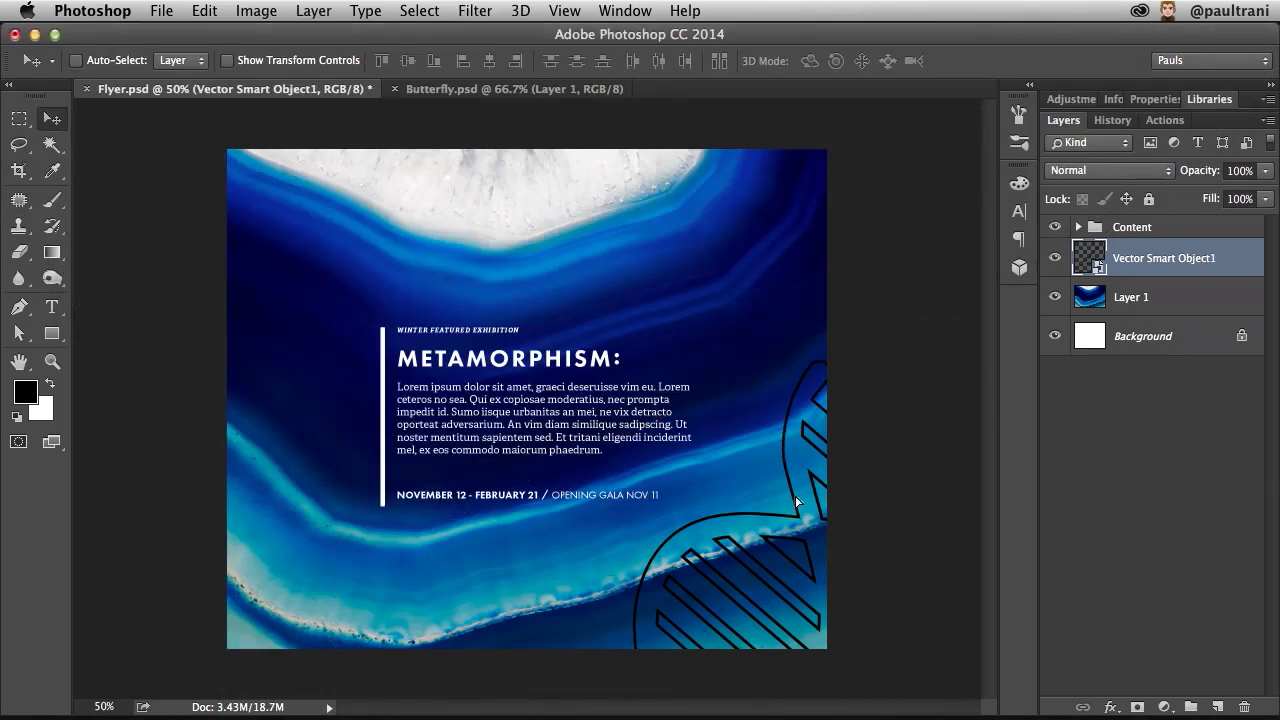
- Move the DNA graphic up-right, then rotate it to about 48° and enlarge it
{"action": "mouse_move", "coordinate": [768, 533]}
{"action": "left_mouse_down"}
{"action": "mouse_move", "coordinate": [748, 530]}
{"action": "mouse_move", "coordinate": [760, 490]}
{"action": "left_mouse_up"}
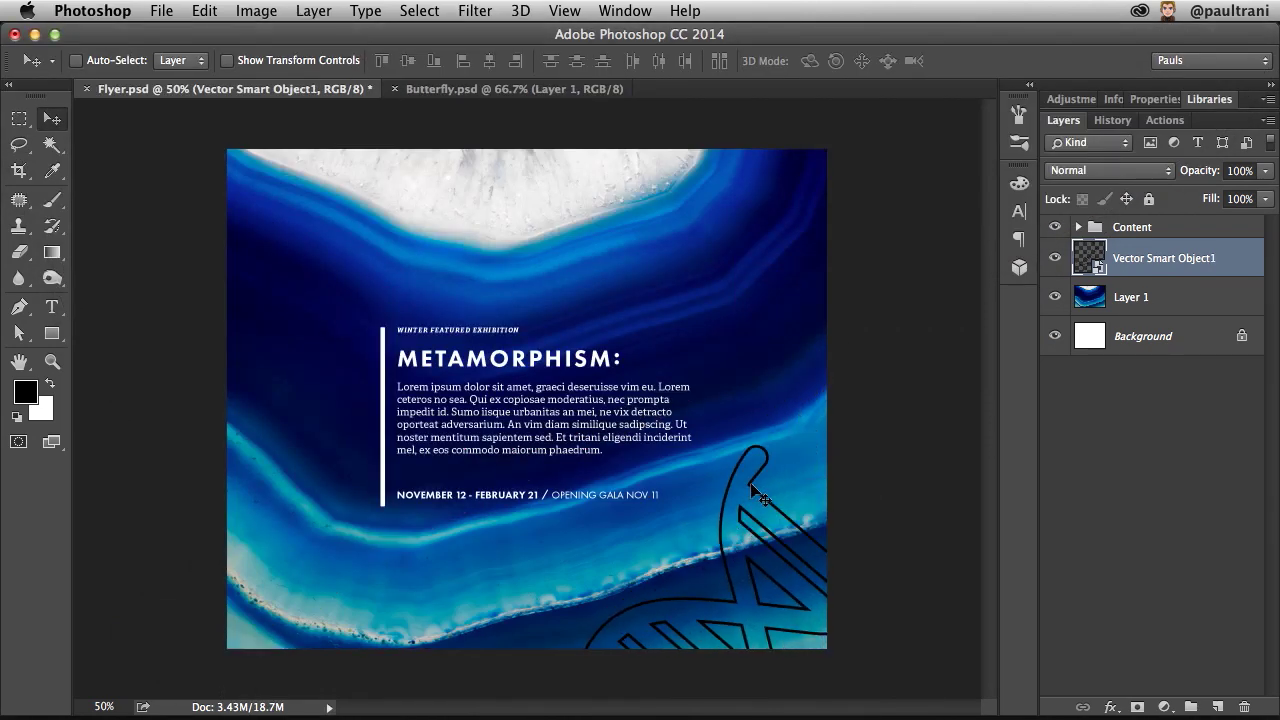
{"action": "mouse_move", "coordinate": [707, 505]}
{"action": "left_mouse_down"}
{"action": "mouse_move", "coordinate": [763, 458]}
{"action": "mouse_move", "coordinate": [737, 463]}
{"action": "left_mouse_up"}
{"action": "key", "text": "ctrl+t"}
{"action": "left_click_drag", "start_coordinate": [588, 295], "coordinate": [633, 529]}
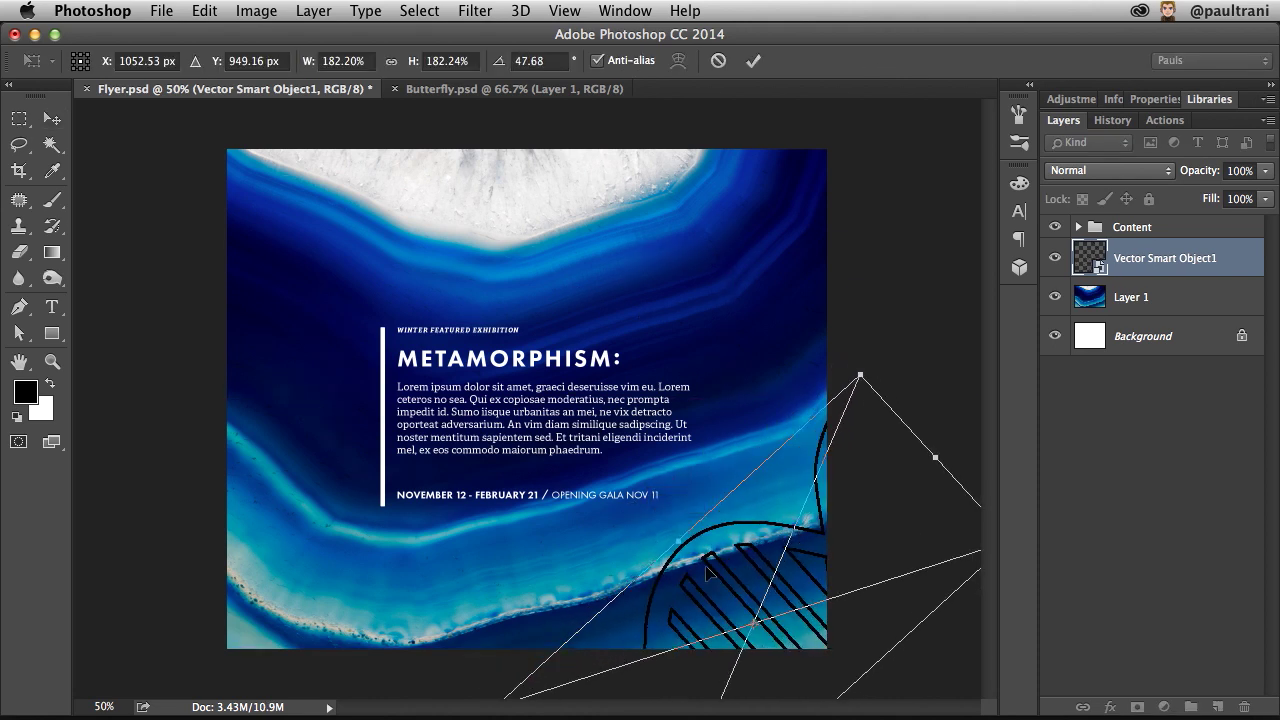
{"action": "left_click_drag", "start_coordinate": [711, 574], "coordinate": [702, 561]}
{"action": "key", "text": "Return"}
- Nudge the DNA graphic upward with two Shift+Up steps
{"action": "key", "text": "shift+Up"}
{"action": "key", "text": "shift+Up"}
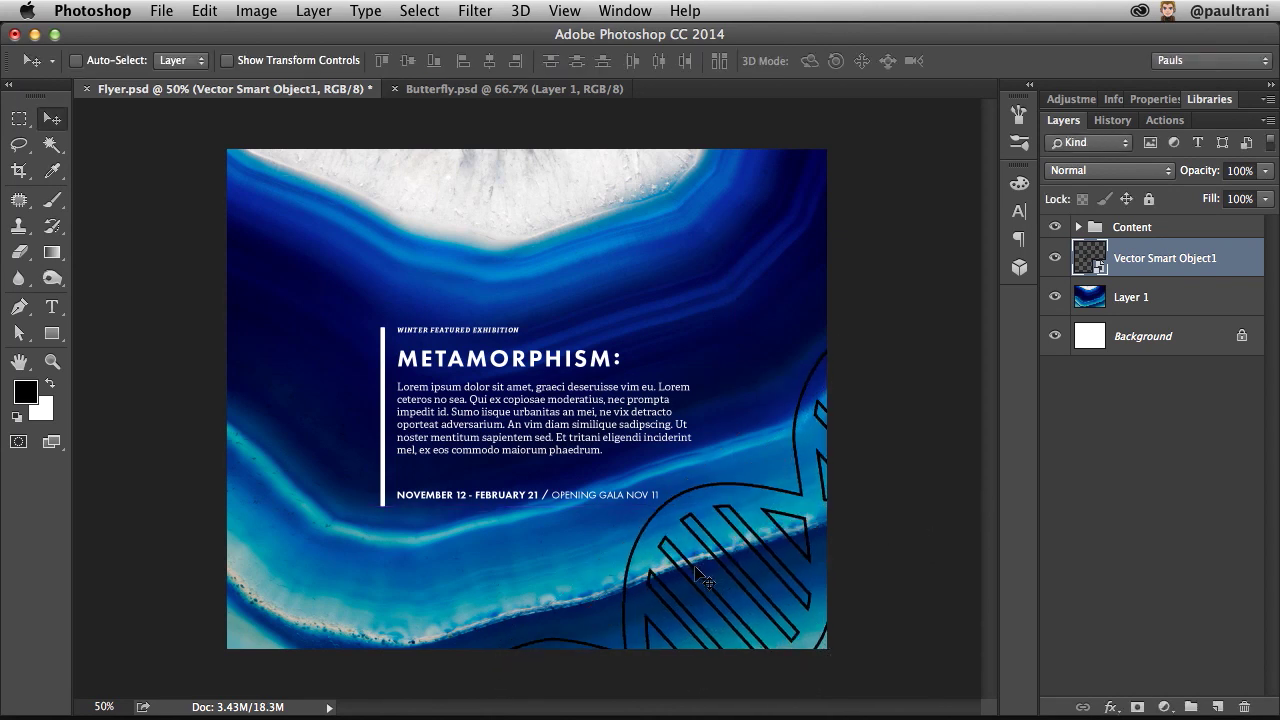
{"action": "key", "text": "shift+Up"}
{"action": "key", "text": "shift+Up"}
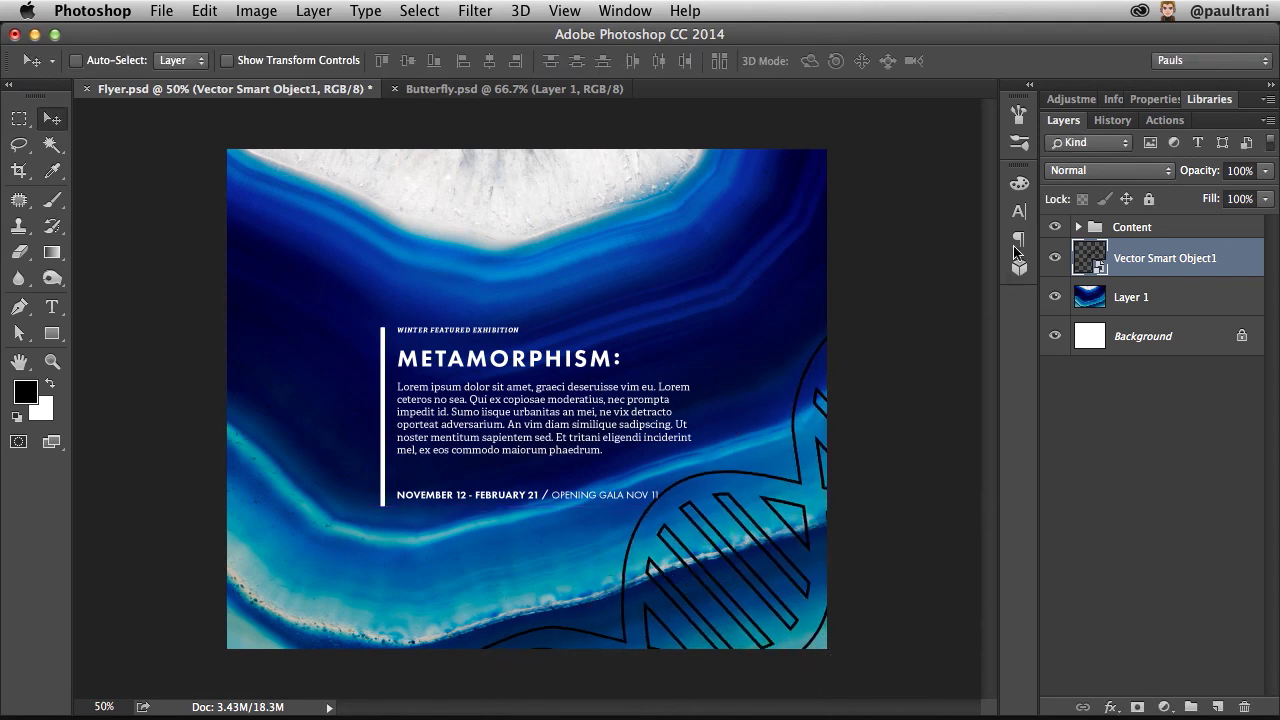
{"action": "double_click", "coordinate": [1231, 257]}
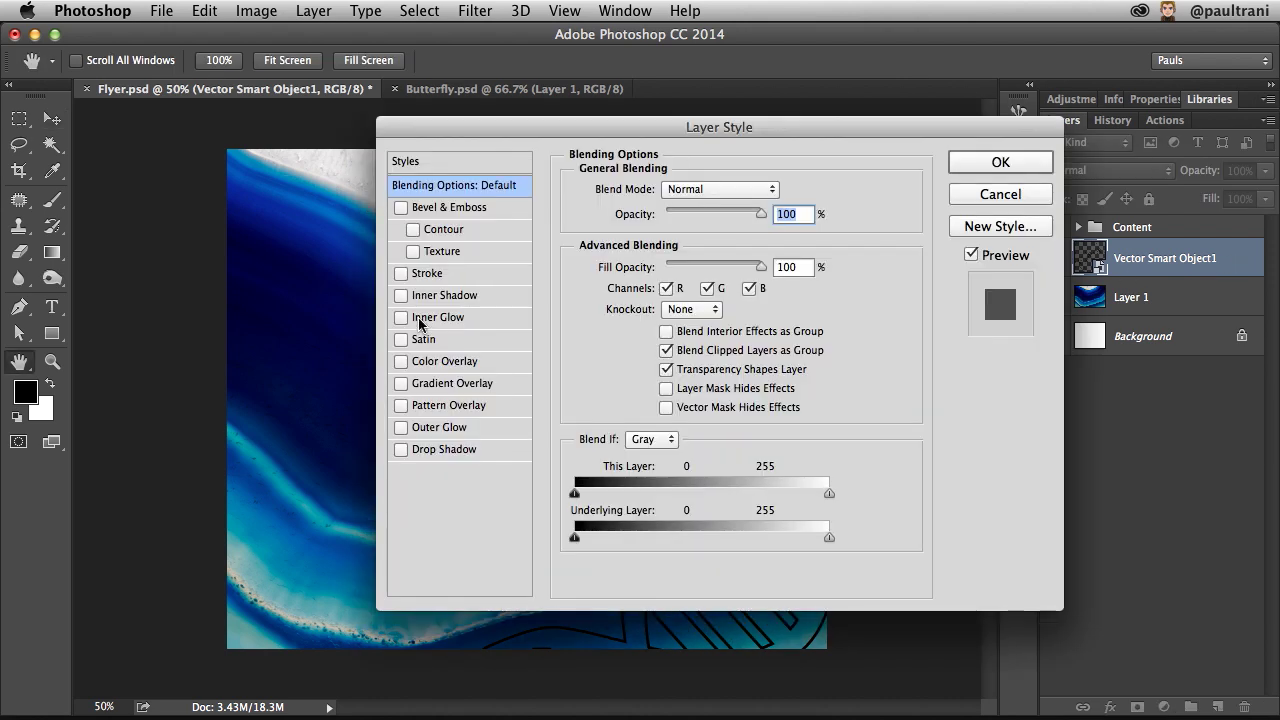
- Give the DNA layer a white Color Overlay, then view its properties and switch to Illustrator
{"action": "left_click", "coordinate": [401, 361]}
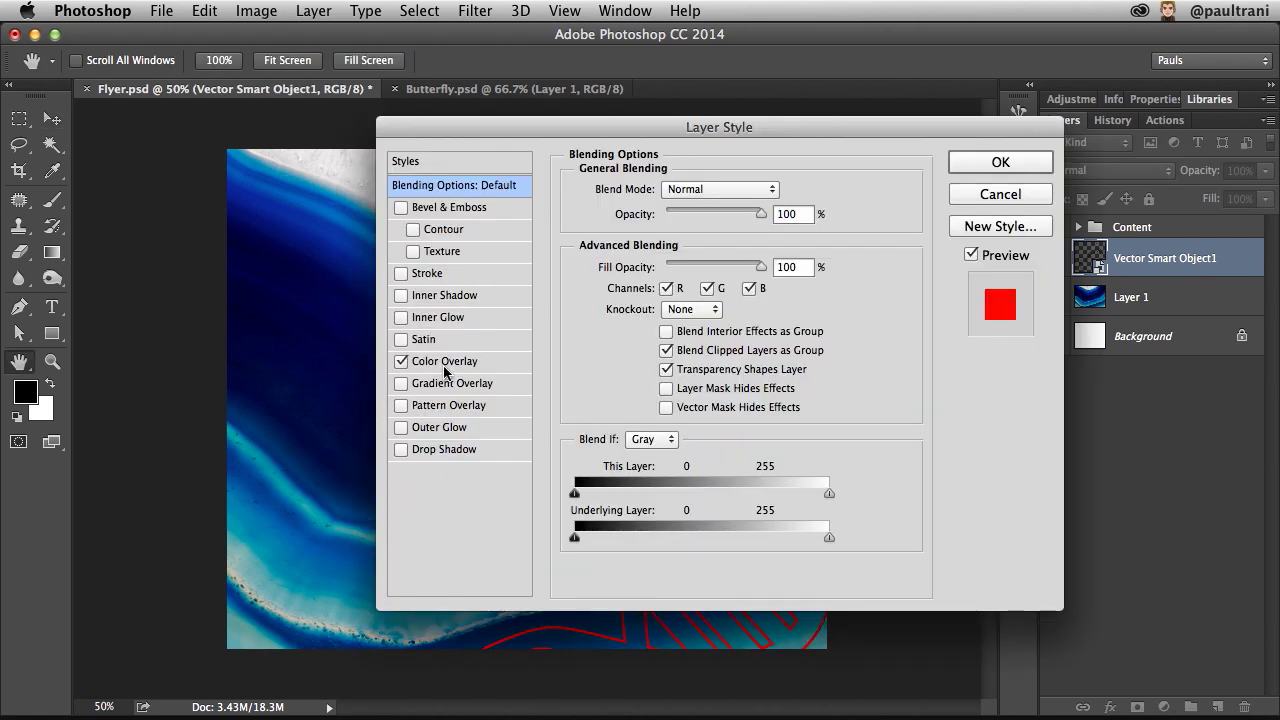
{"action": "left_click", "coordinate": [440, 362]}
{"action": "left_click", "coordinate": [766, 190]}
{"action": "left_click", "coordinate": [378, 158]}
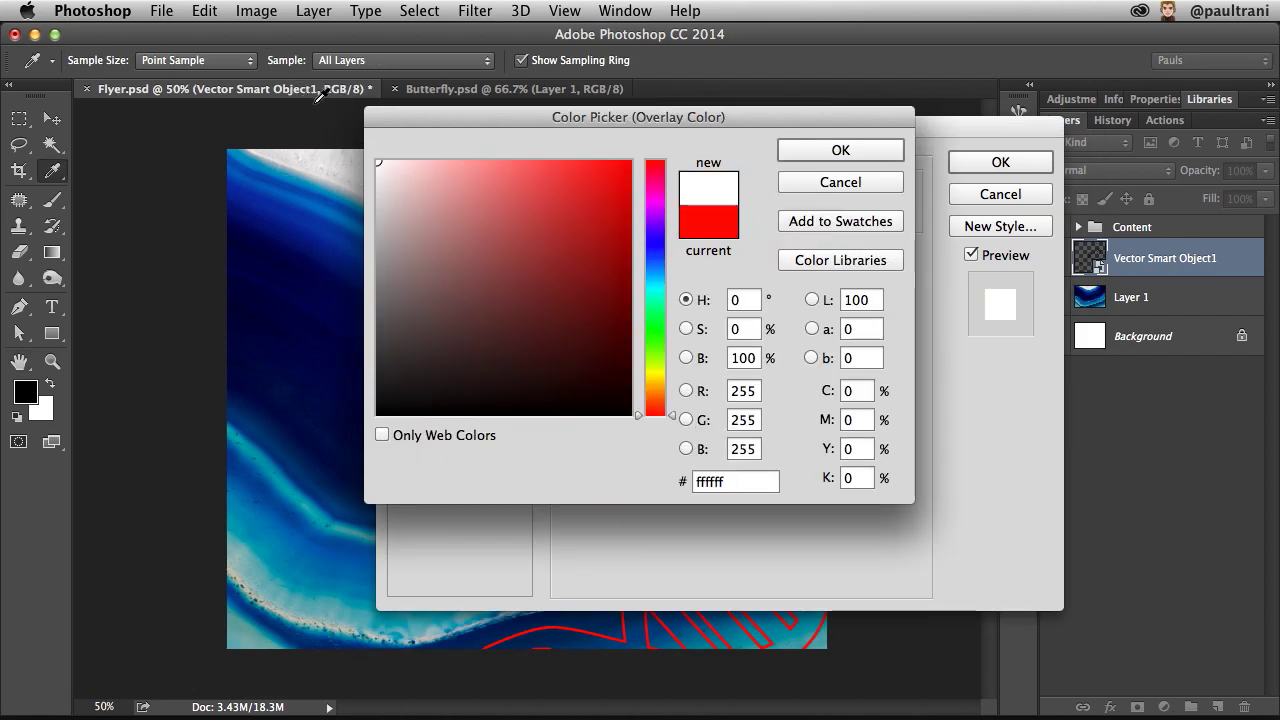
{"action": "left_click", "coordinate": [796, 142]}
{"action": "left_click_drag", "start_coordinate": [769, 126], "coordinate": [213, 127]}
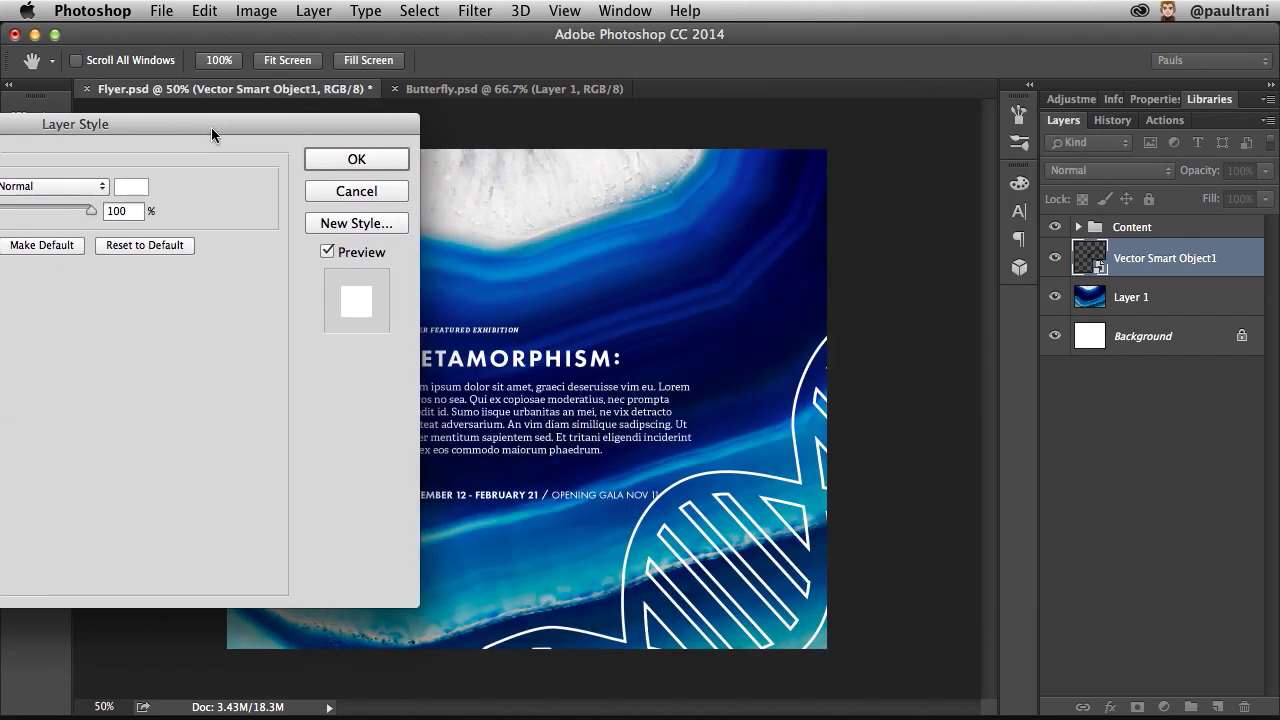
{"action": "left_click", "coordinate": [440, 162]}
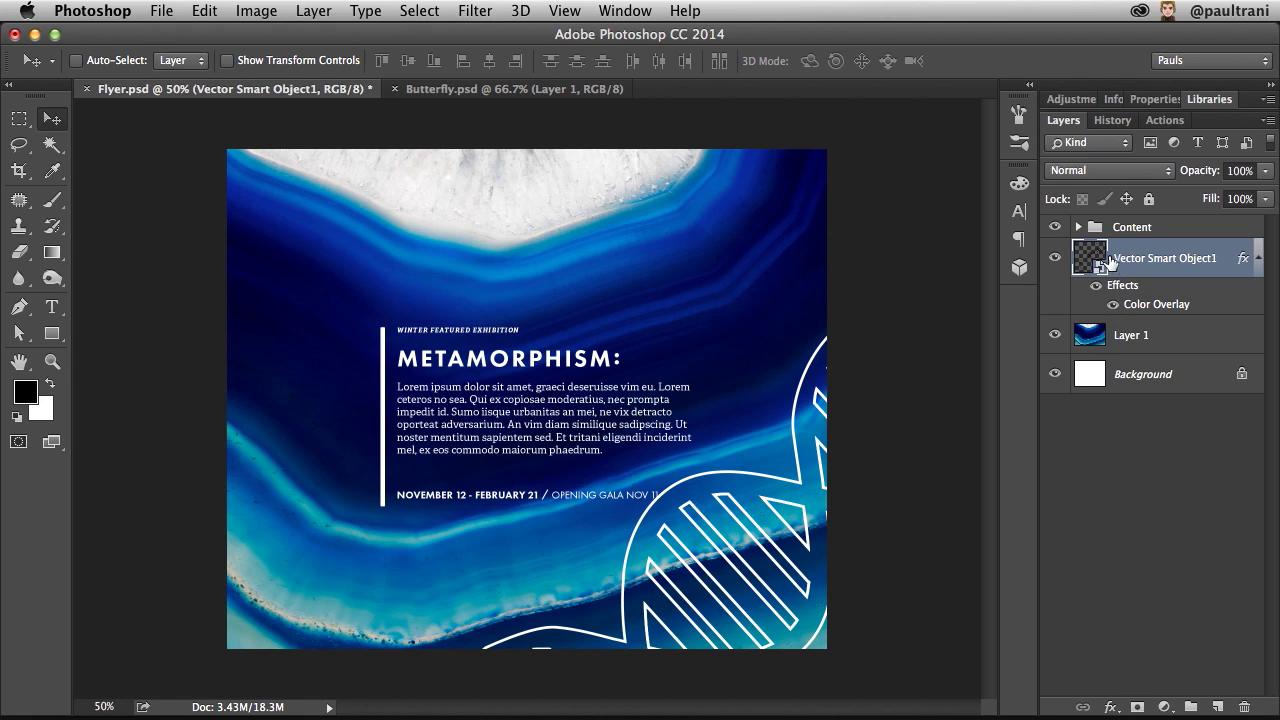
{"action": "left_click", "coordinate": [1155, 99]}
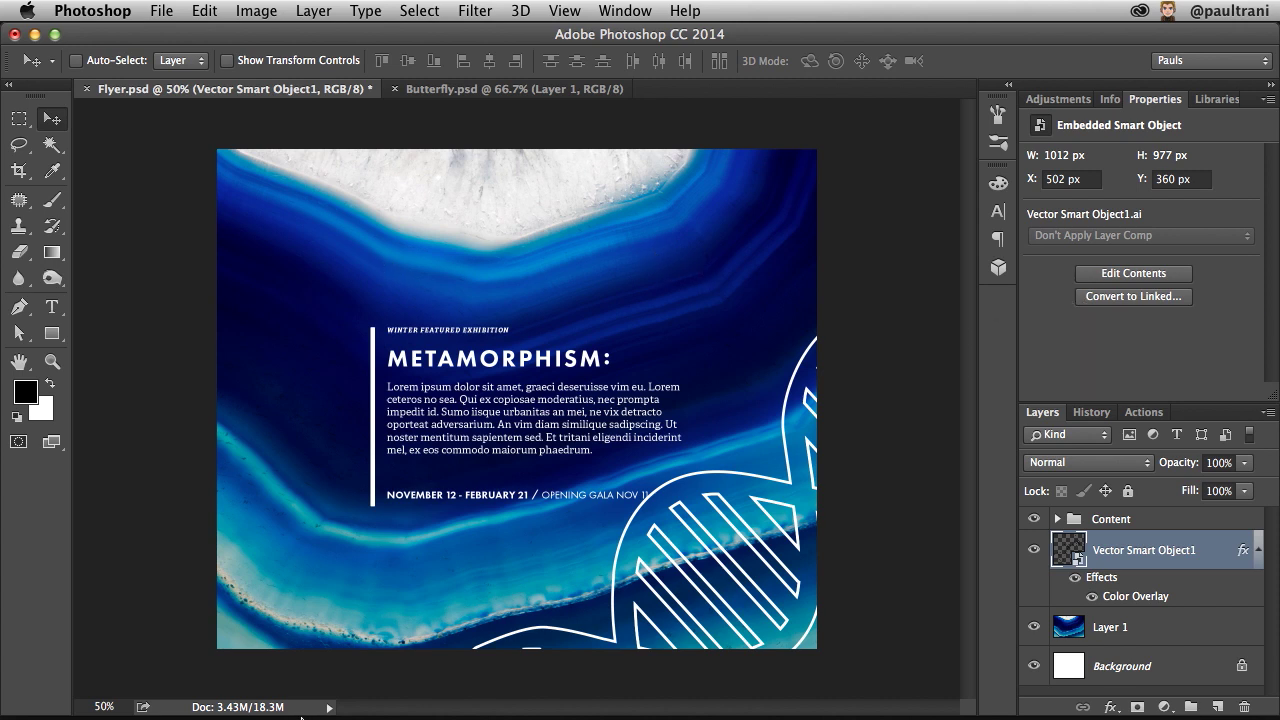
{"action": "left_click", "coordinate": [234, 700]}
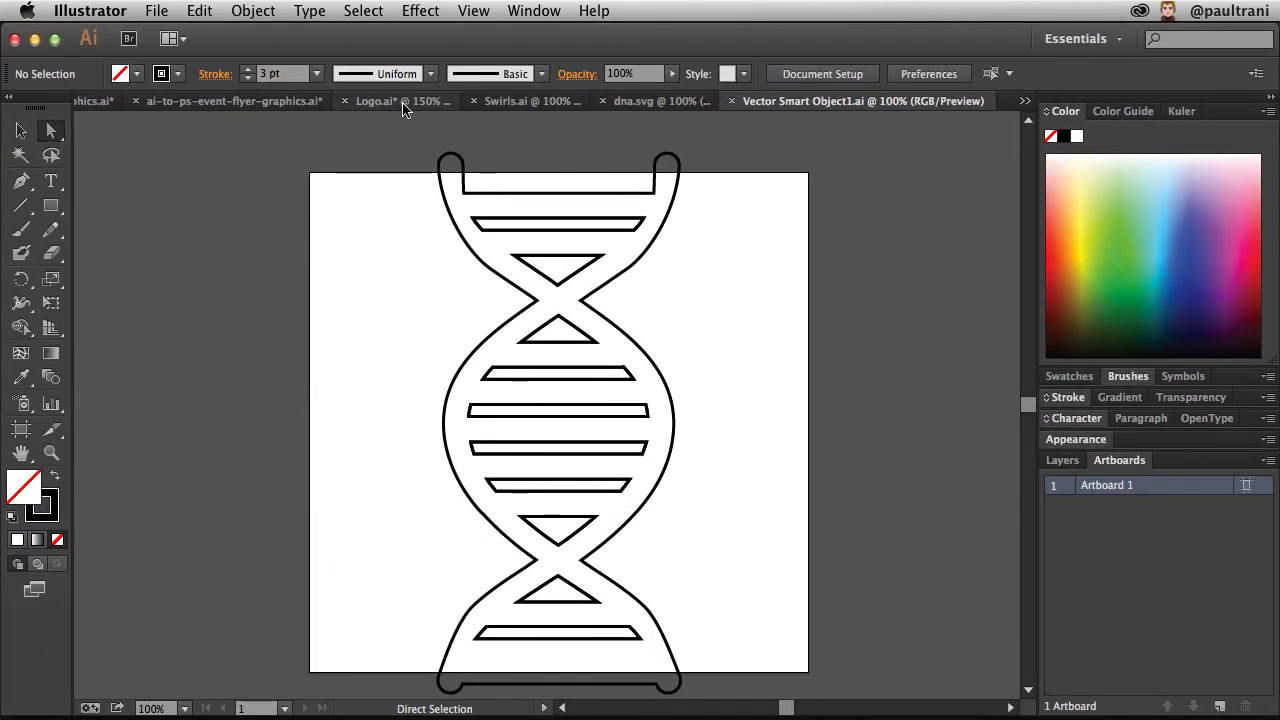
- Save the Logo.ai museum logo document and minimize Illustrator back to Photoshop
{"action": "left_click", "coordinate": [403, 102]}
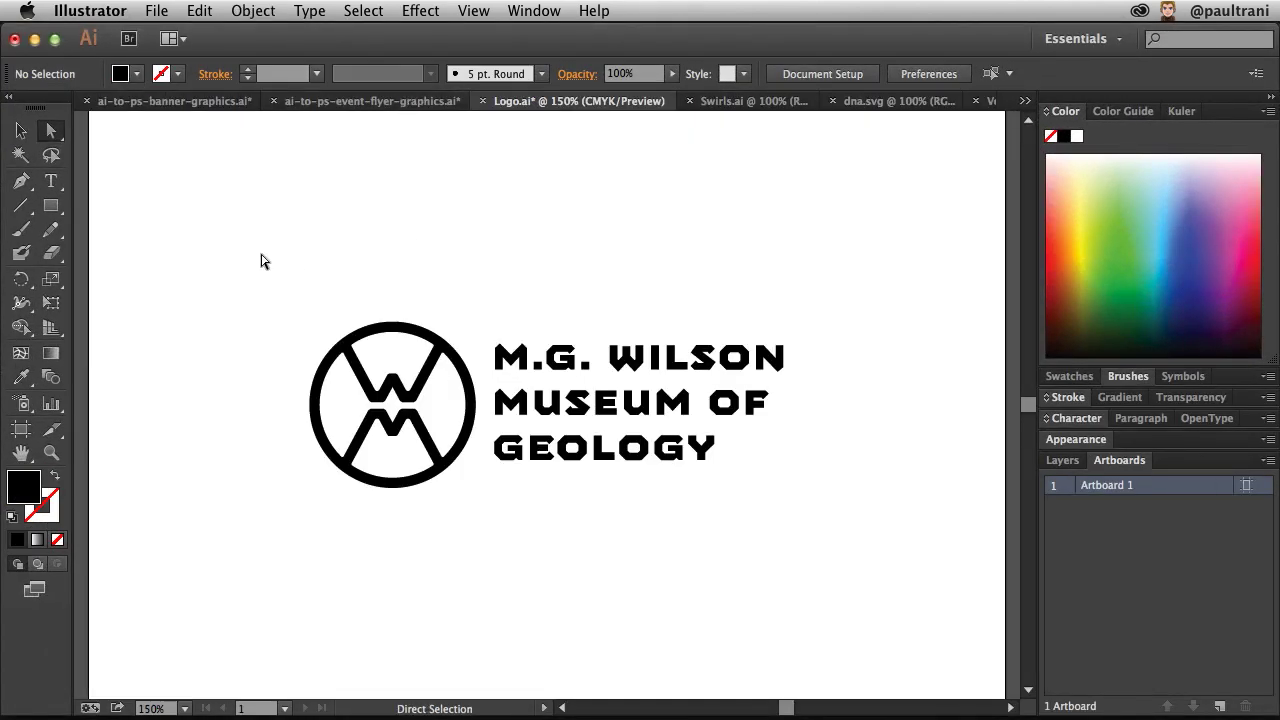
{"action": "left_click_drag", "start_coordinate": [247, 281], "coordinate": [903, 556]}
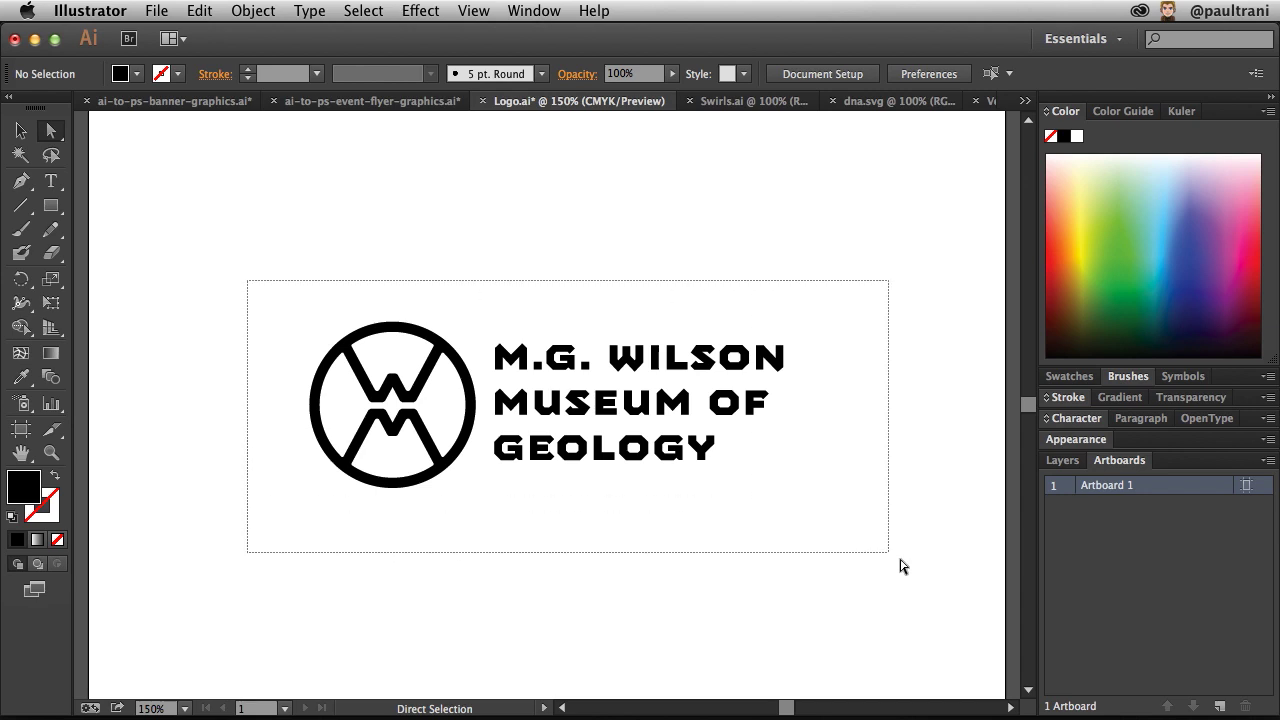
{"action": "left_click", "coordinate": [451, 248]}
{"action": "left_click", "coordinate": [155, 10]}
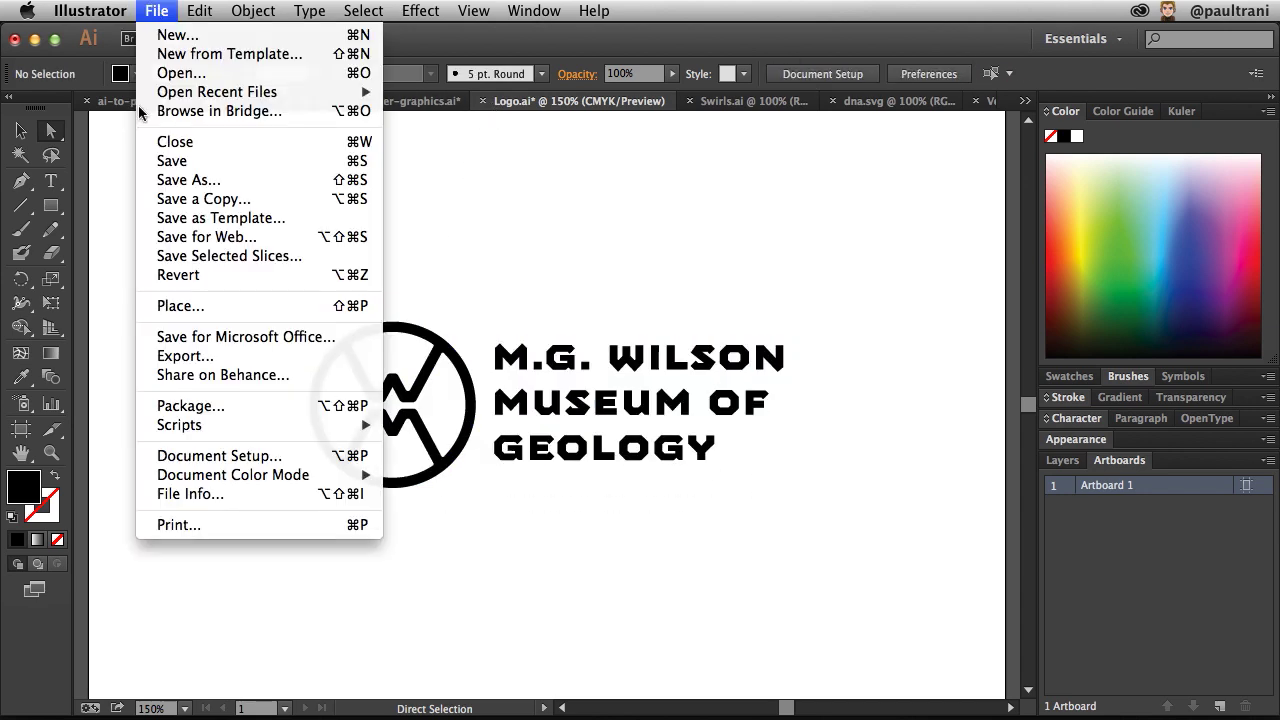
{"action": "left_click", "coordinate": [155, 168]}
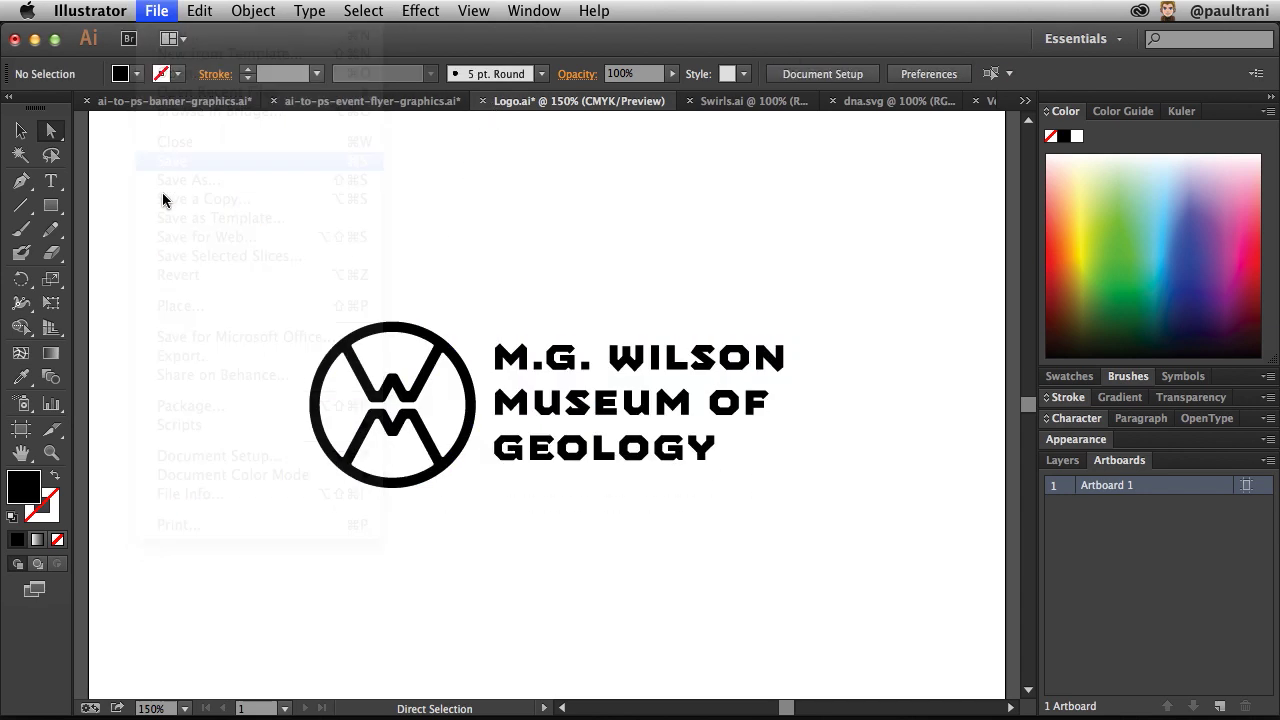
{"action": "left_click", "coordinate": [34, 38]}
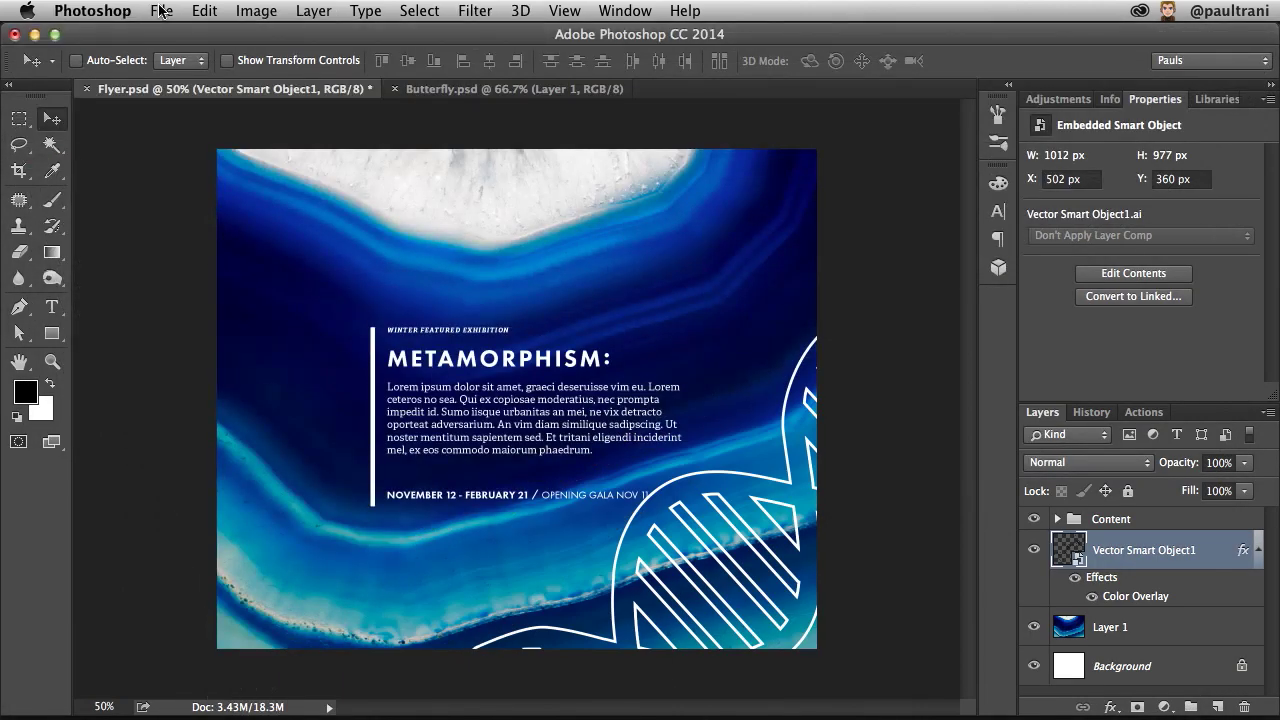
- Place Logo.ai into the flyer as a linked smart object
{"action": "left_click", "coordinate": [160, 11]}
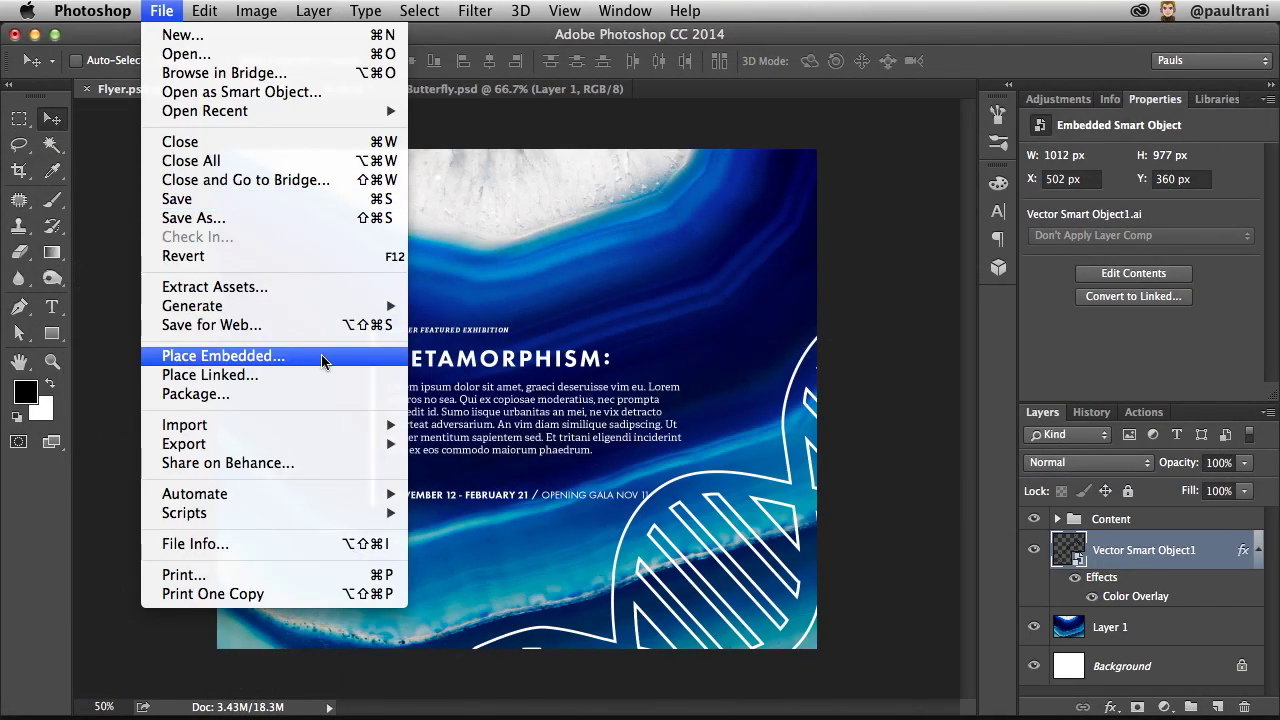
{"action": "left_click", "coordinate": [240, 375]}
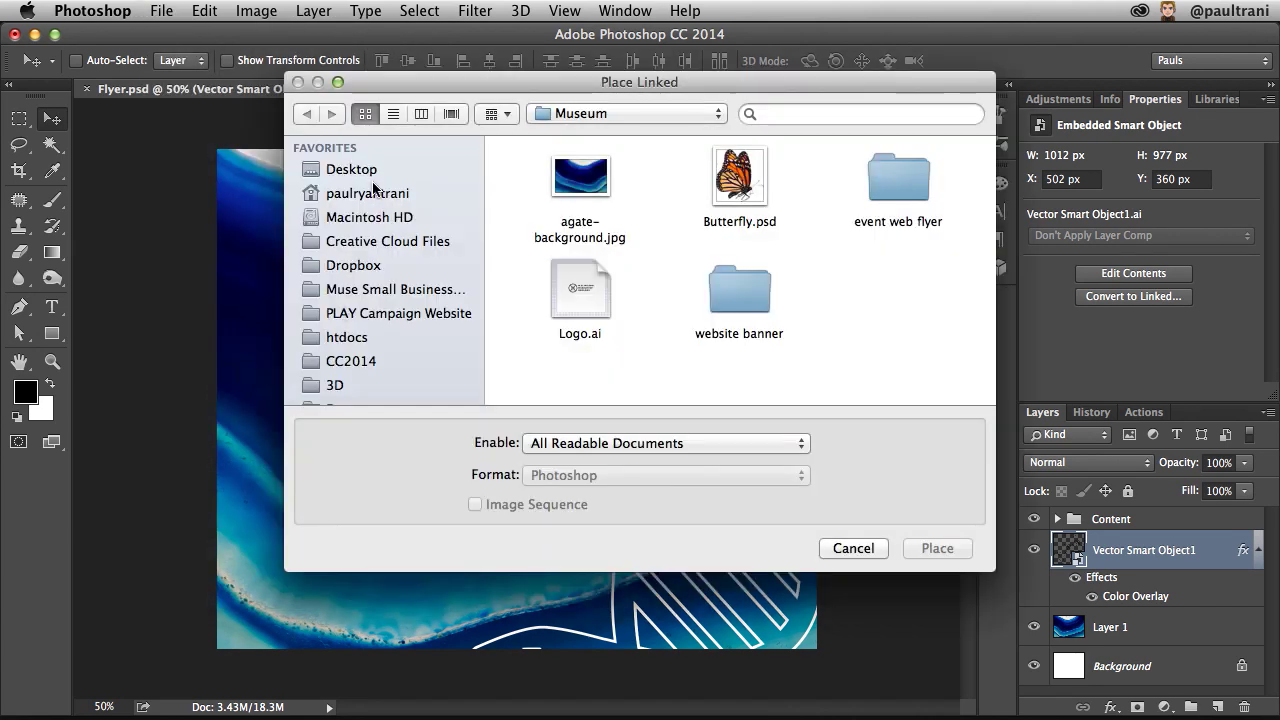
{"action": "left_click", "coordinate": [590, 283]}
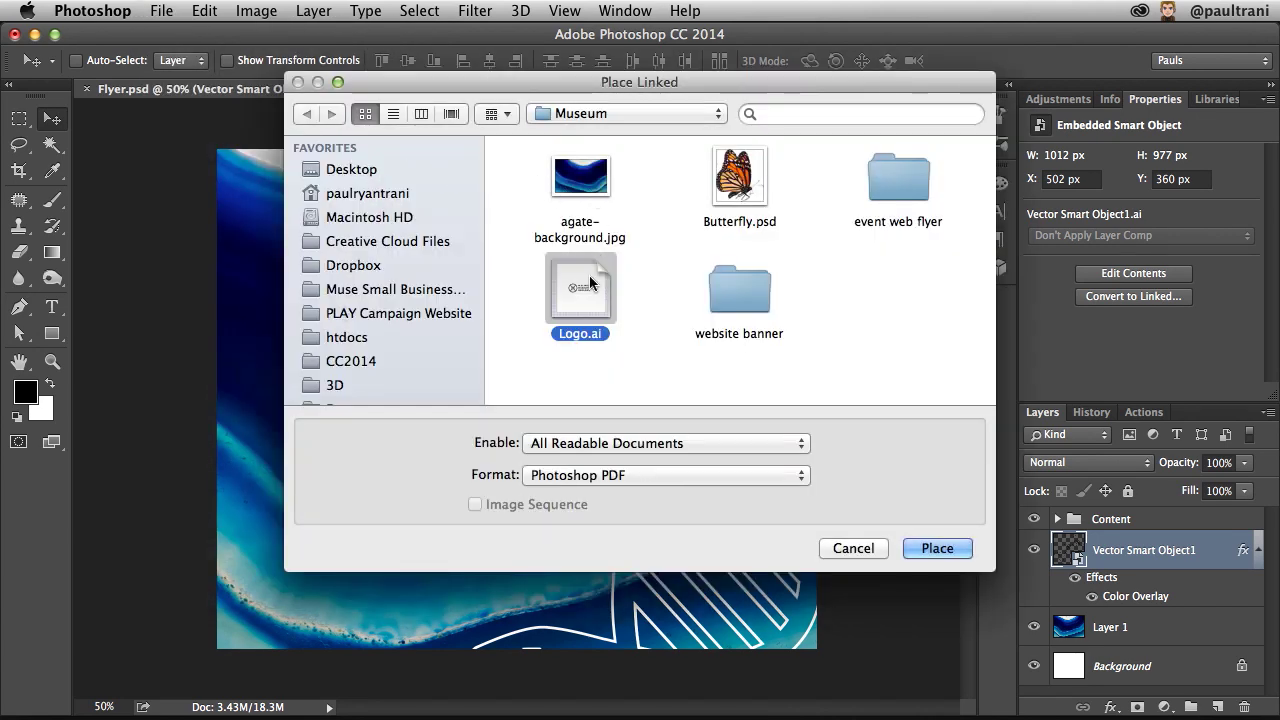
{"action": "left_click", "coordinate": [926, 547]}
{"action": "left_click", "coordinate": [884, 617]}
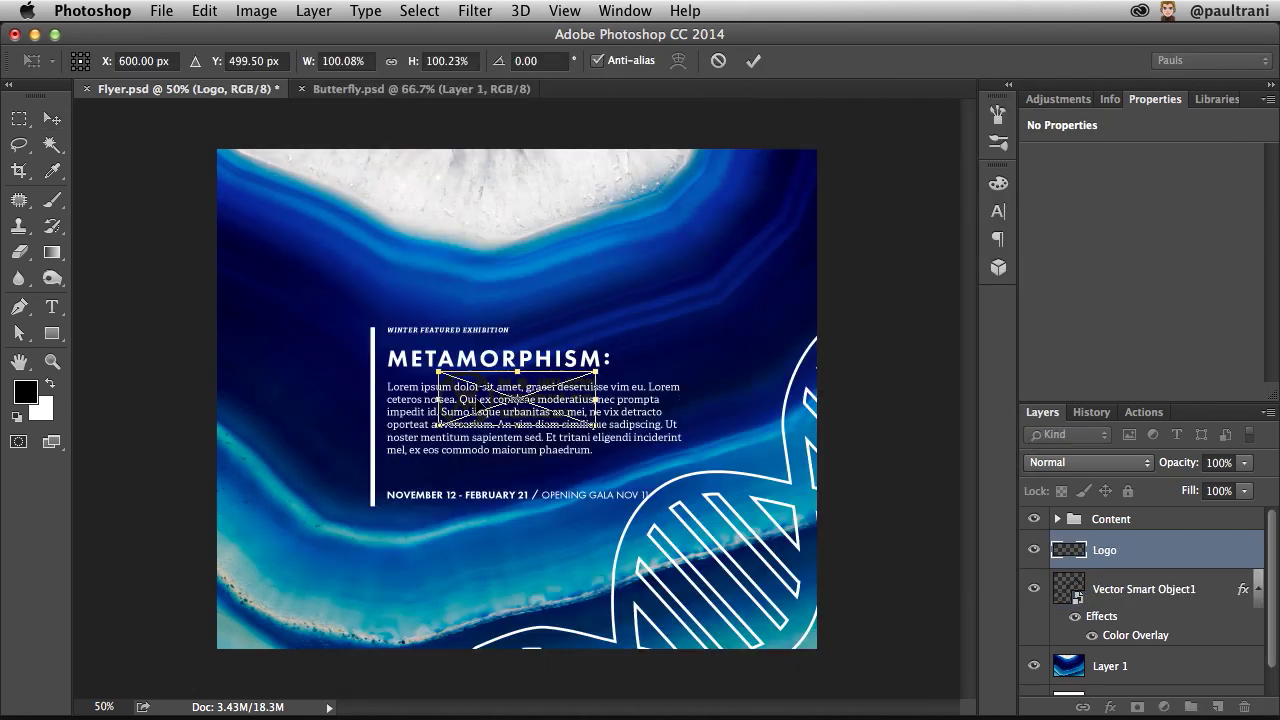
- Move the logo to the top of the flyer, commit it, and nudge it into position
{"action": "left_click_drag", "start_coordinate": [466, 376], "coordinate": [432, 163]}
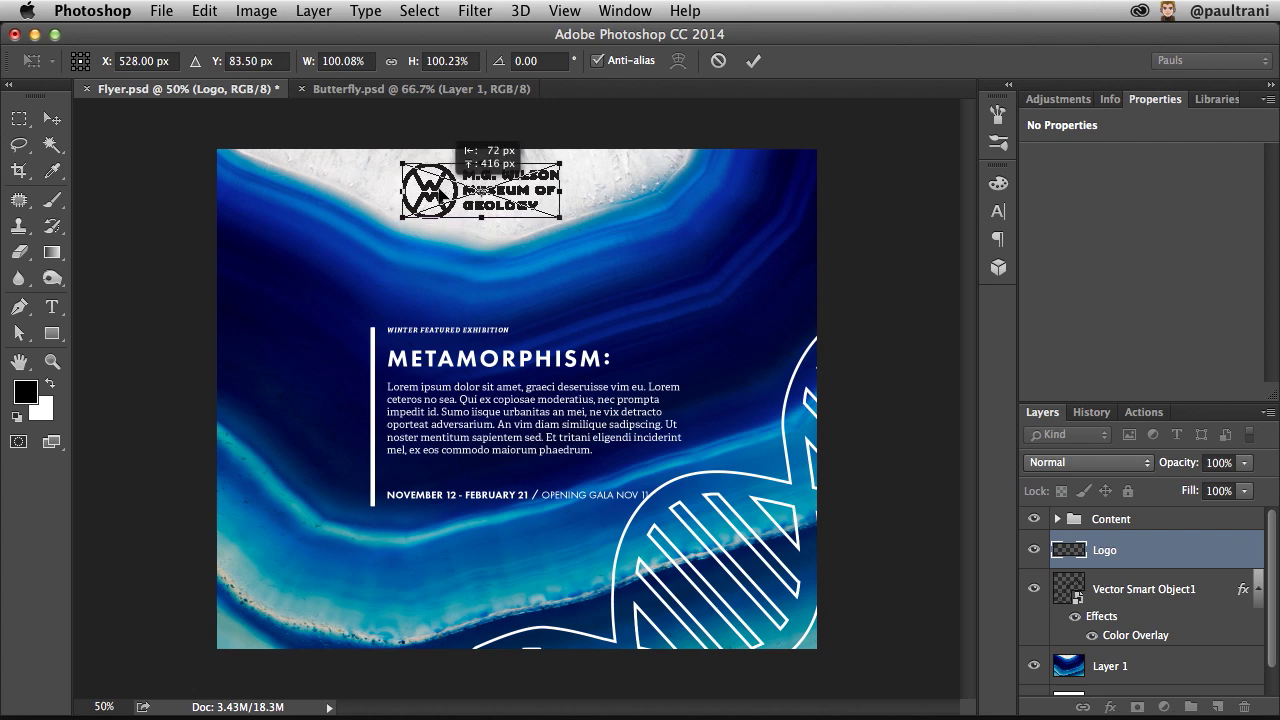
{"action": "key", "text": "Return"}
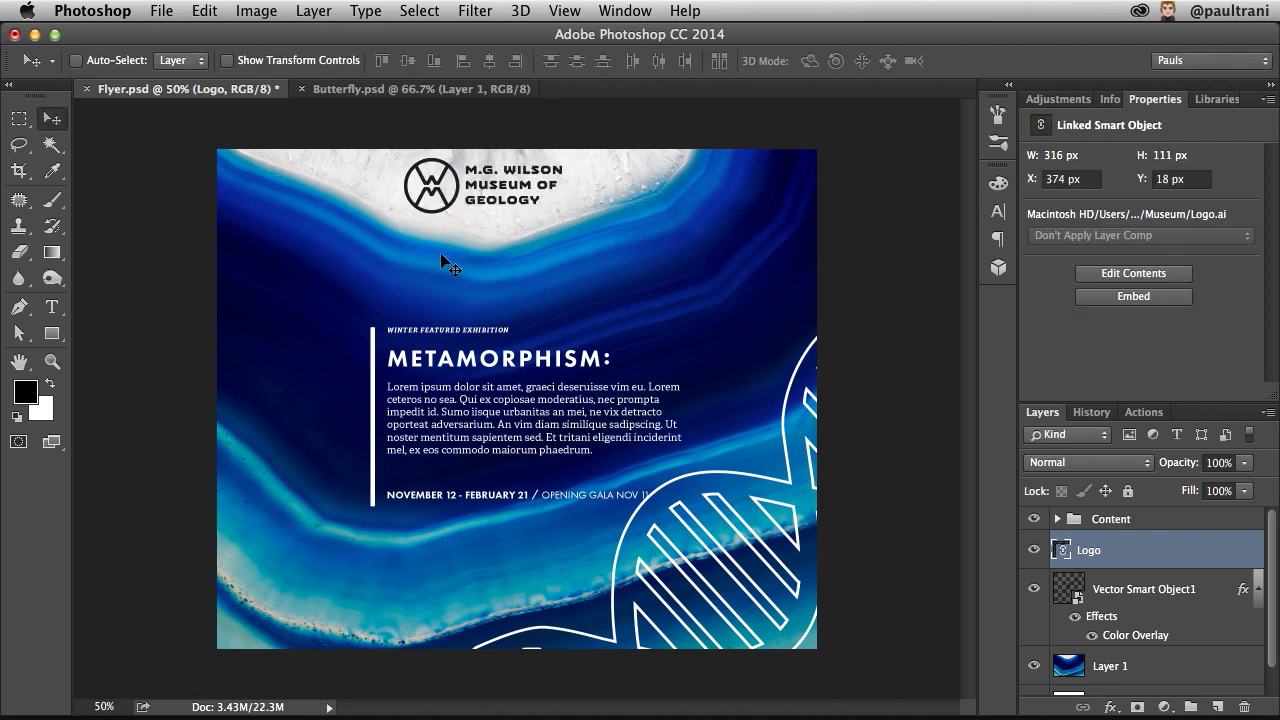
{"action": "key", "text": "Right"}
{"action": "key", "text": "Right"}
{"action": "key", "text": "Right"}
{"action": "key", "text": "Right"}
{"action": "key", "text": "Right"}
{"action": "key", "text": "Right"}
{"action": "key", "text": "Right"}
{"action": "key", "text": "Right"}
{"action": "key", "text": "Up"}
{"action": "key", "text": "Up"}
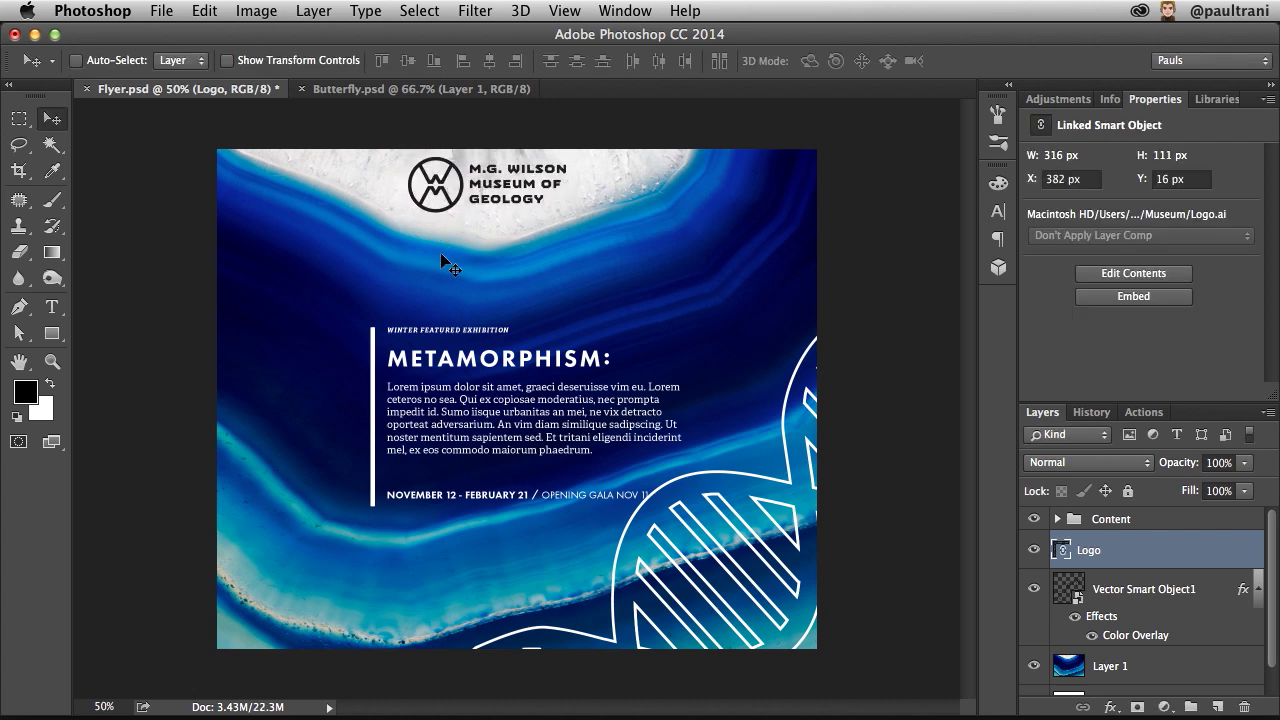
{"action": "key", "text": "Right"}
{"action": "key", "text": "Right"}
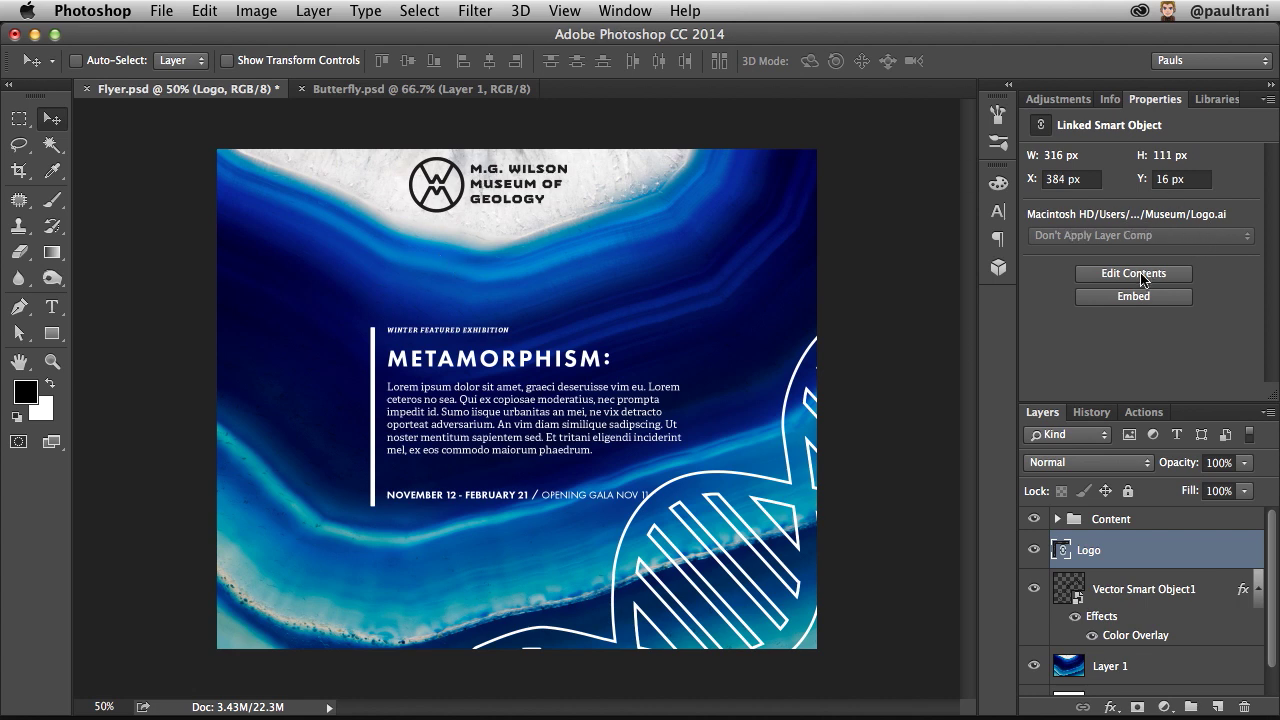
- Open Logo.ai from the Museum folder and select the circular logo mark
{"action": "mouse_move", "coordinate": [123, 717]}
{"action": "left_click", "coordinate": [140, 705]}
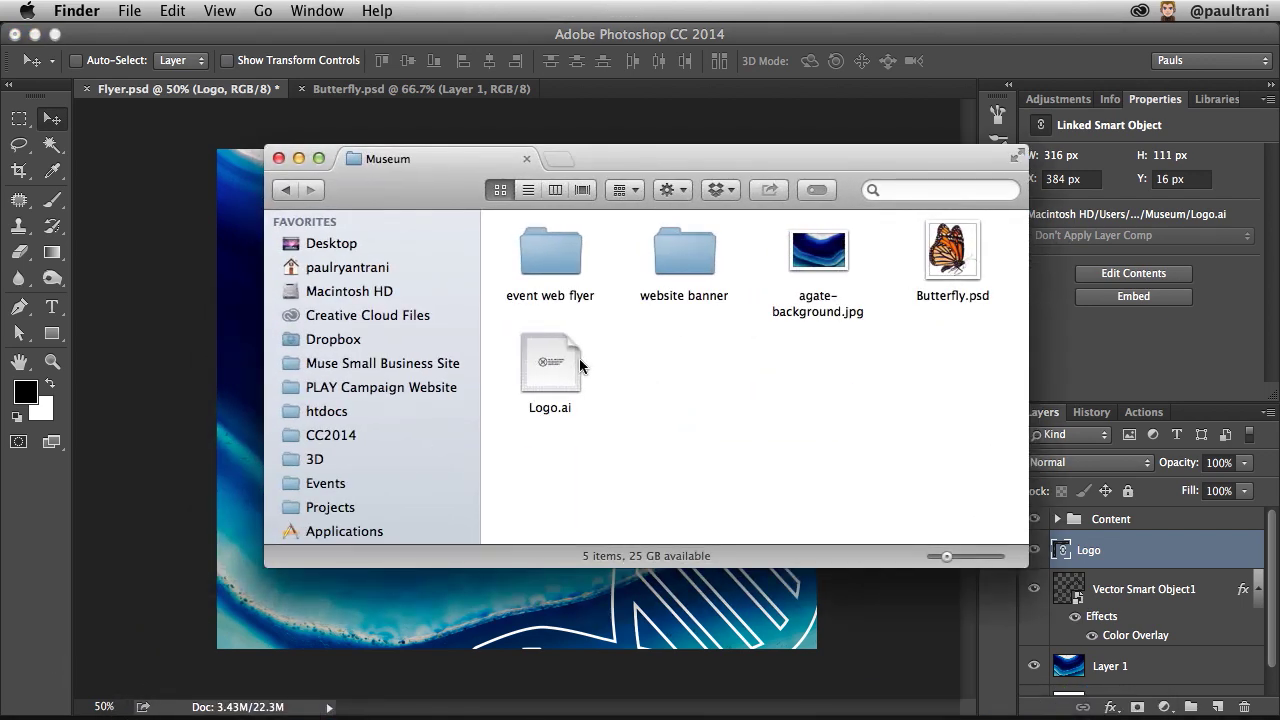
{"action": "double_click", "coordinate": [550, 362]}
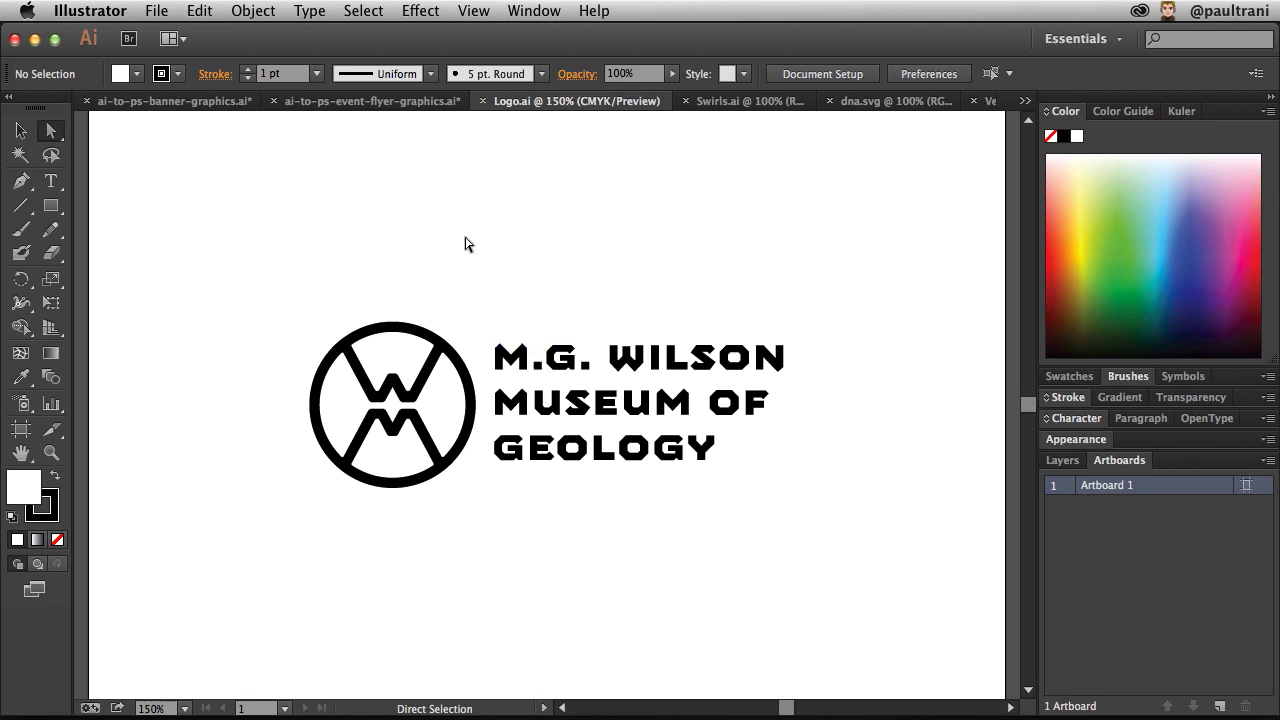
{"action": "left_click_drag", "start_coordinate": [247, 279], "coordinate": [480, 541]}
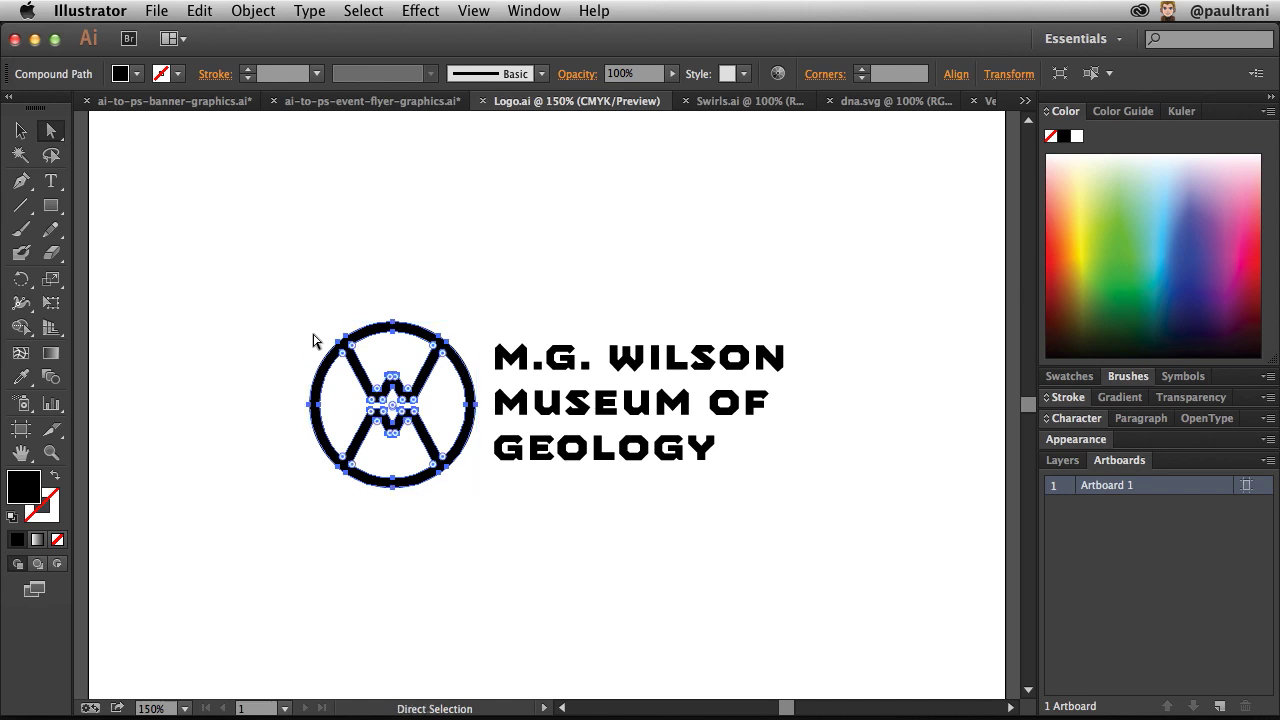
- Shrink the circular mark, shift it right toward the museum name, and save
{"action": "key", "text": "v"}
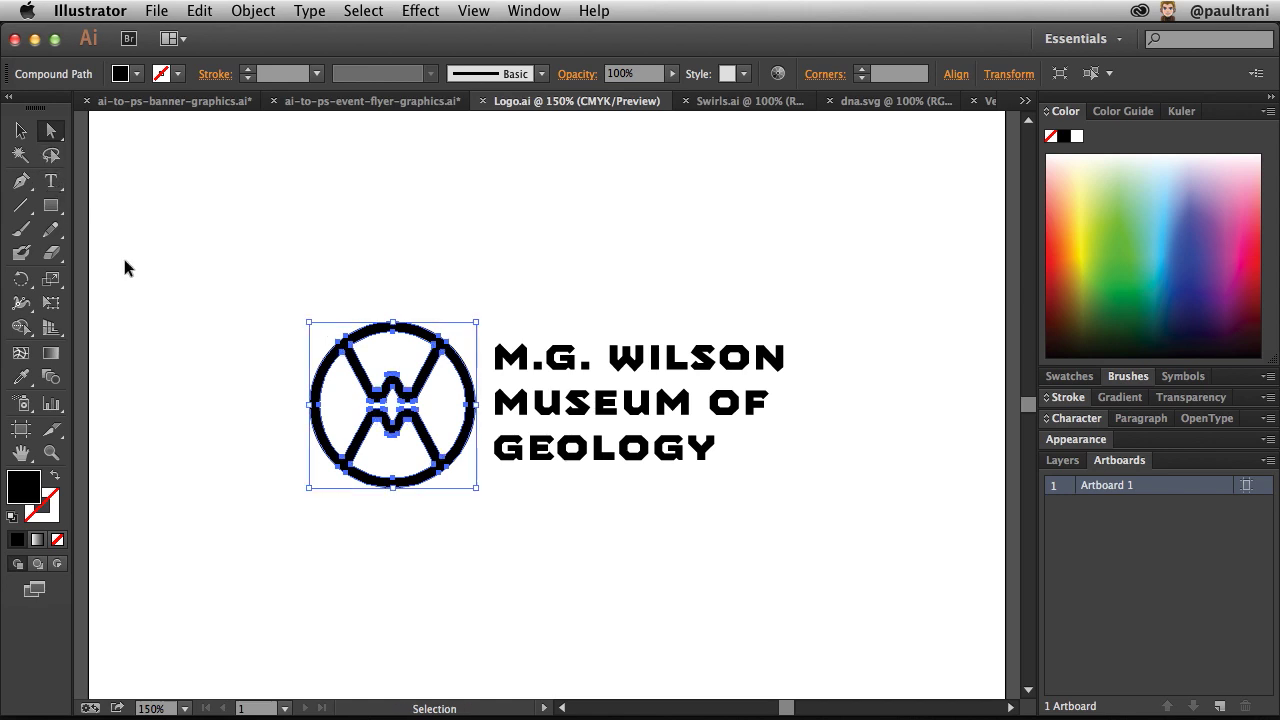
{"action": "left_click_drag", "start_coordinate": [308, 323], "coordinate": [332, 344]}
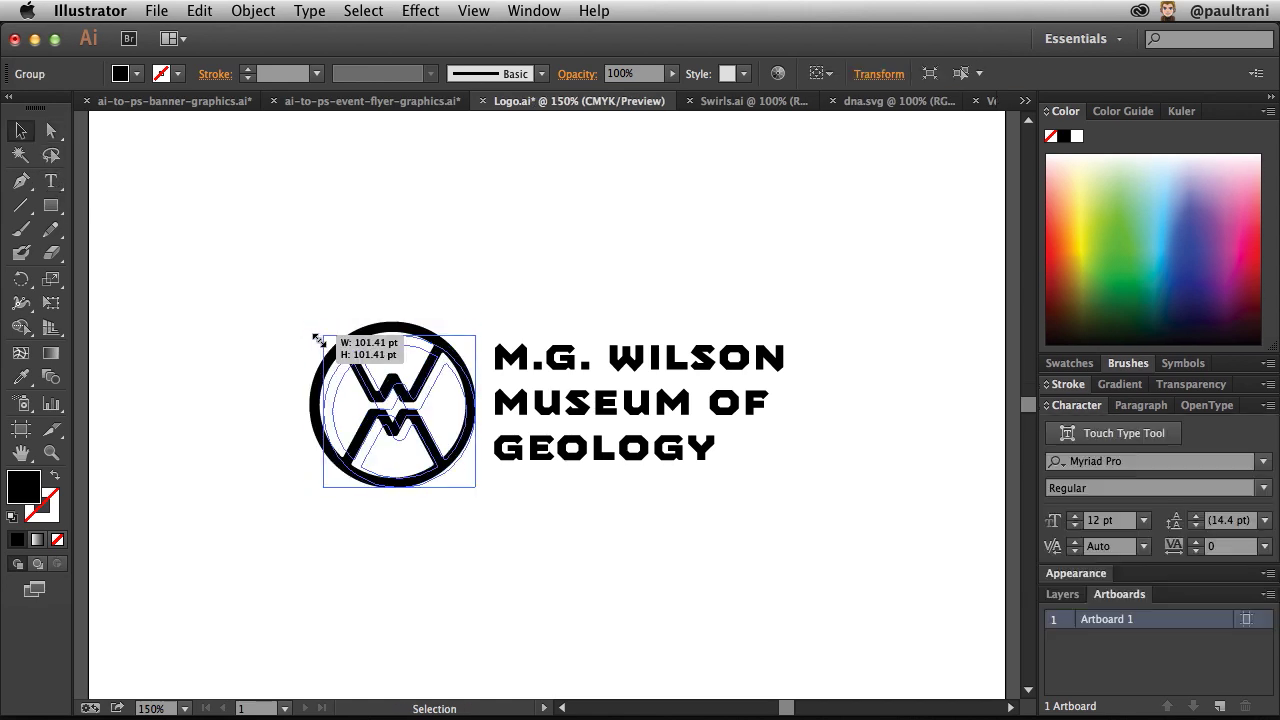
{"action": "left_click_drag", "start_coordinate": [476, 490], "coordinate": [448, 461]}
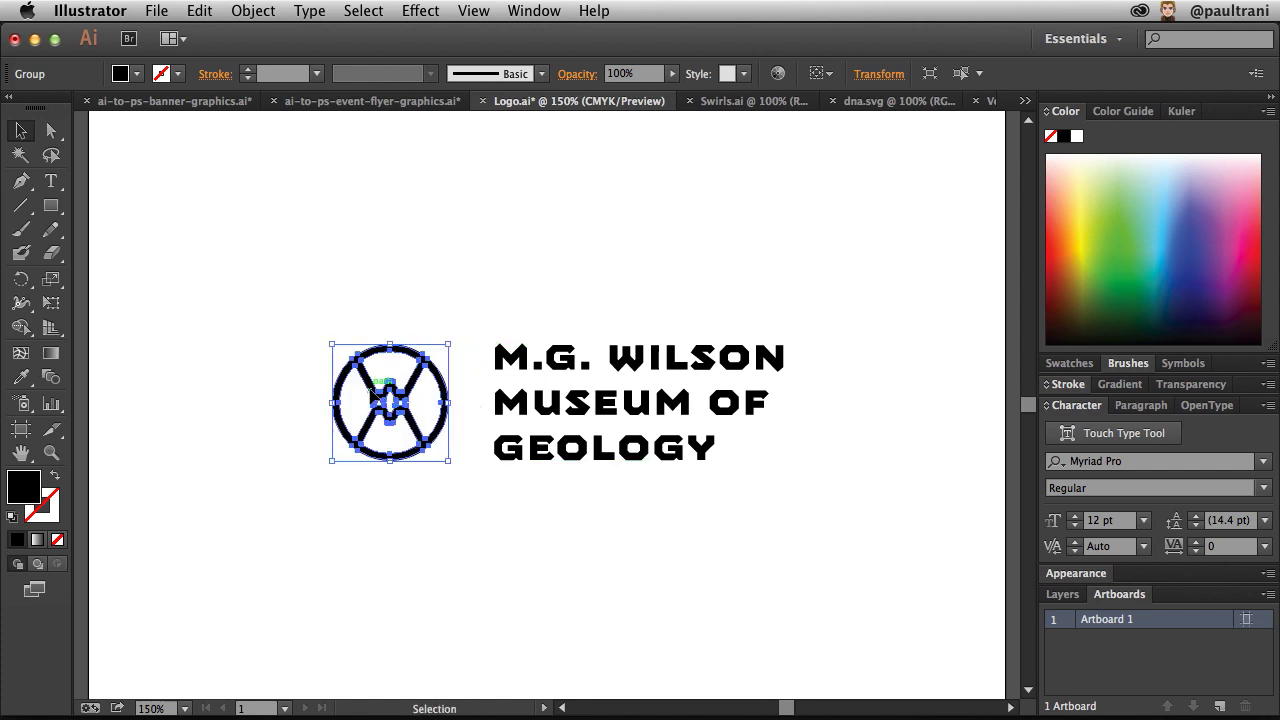
{"action": "left_click_drag", "start_coordinate": [376, 388], "coordinate": [396, 388]}
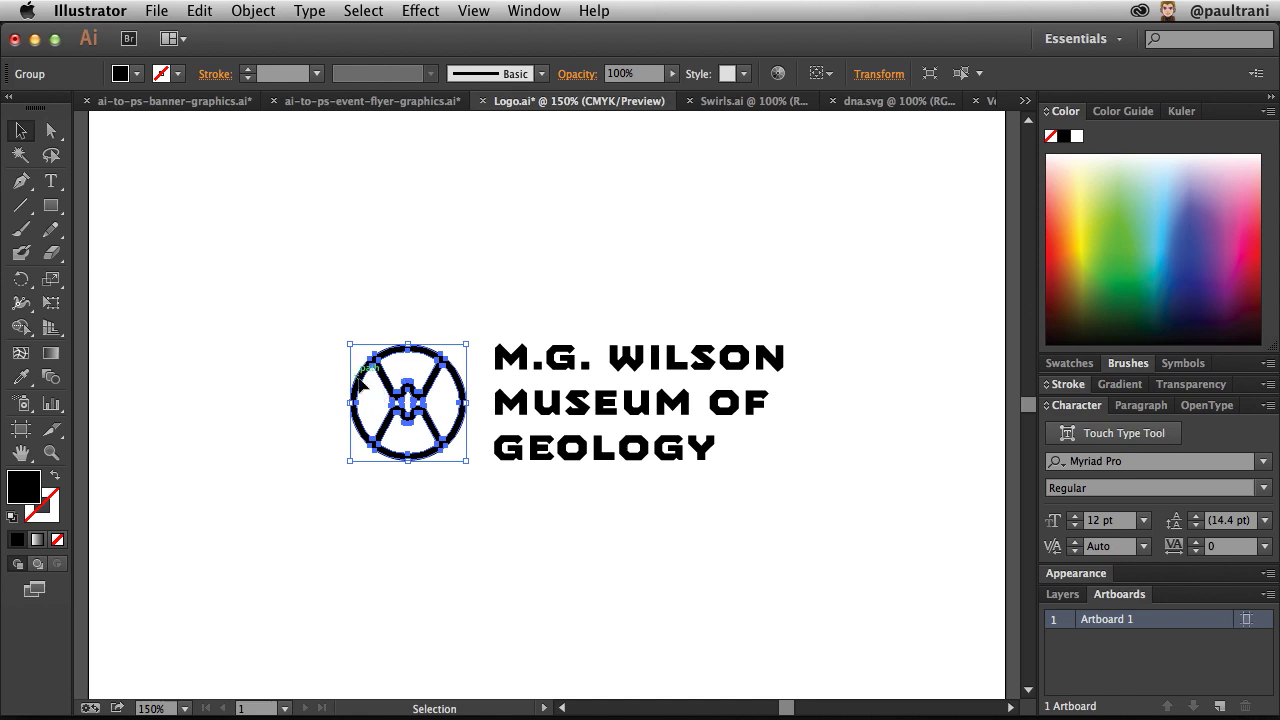
{"action": "left_click", "coordinate": [280, 349]}
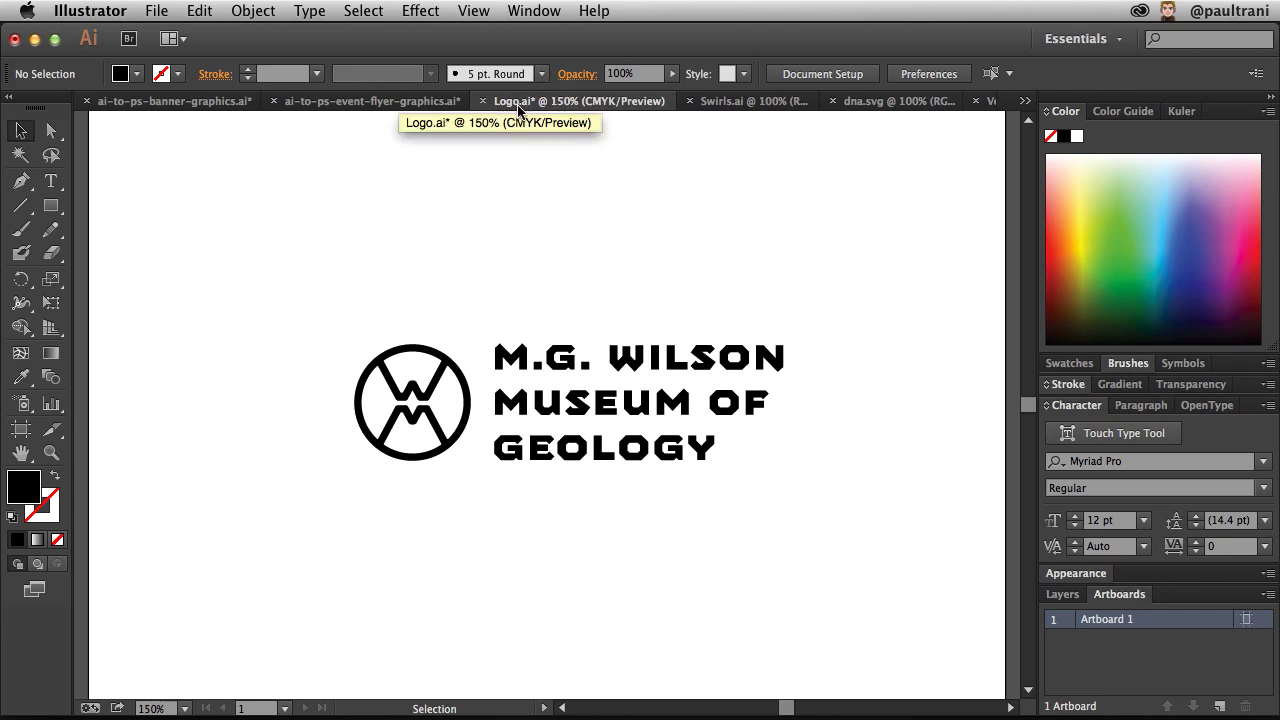
{"action": "key", "text": "super+s"}
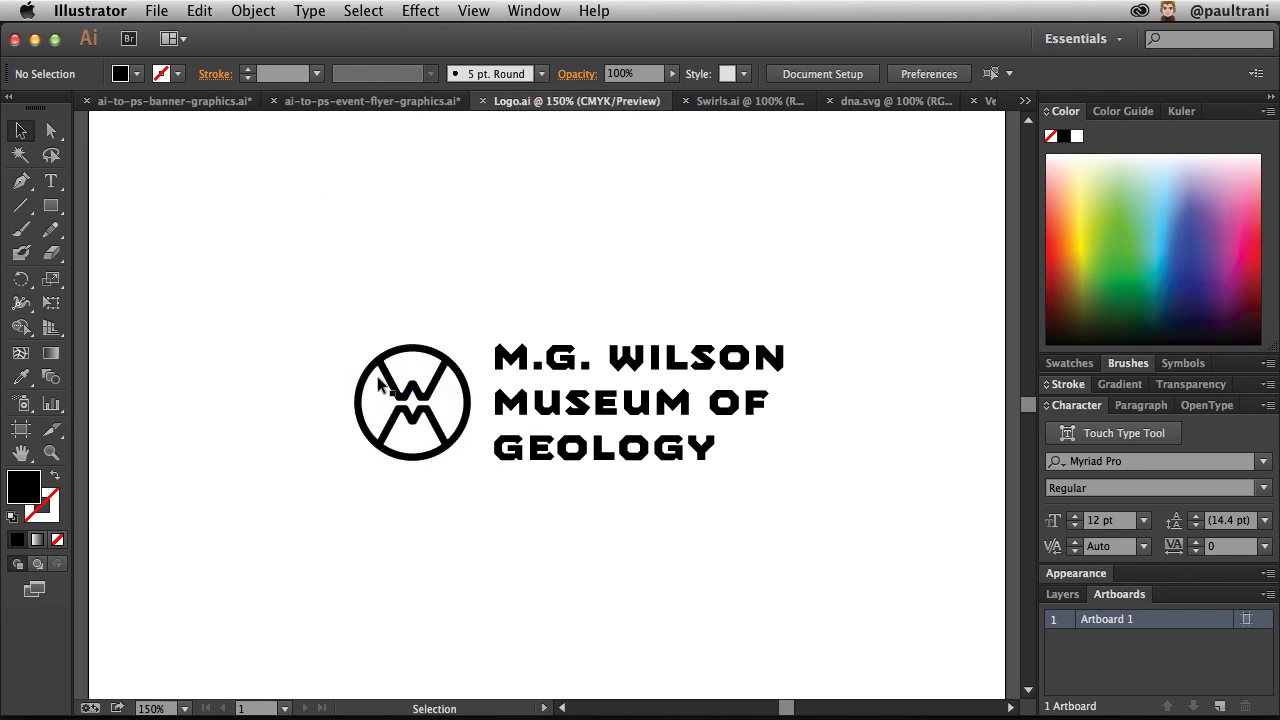
- Hide Illustrator and bring the Photoshop flyer forward to check the updated linked logo
{"action": "left_click", "coordinate": [34, 39]}
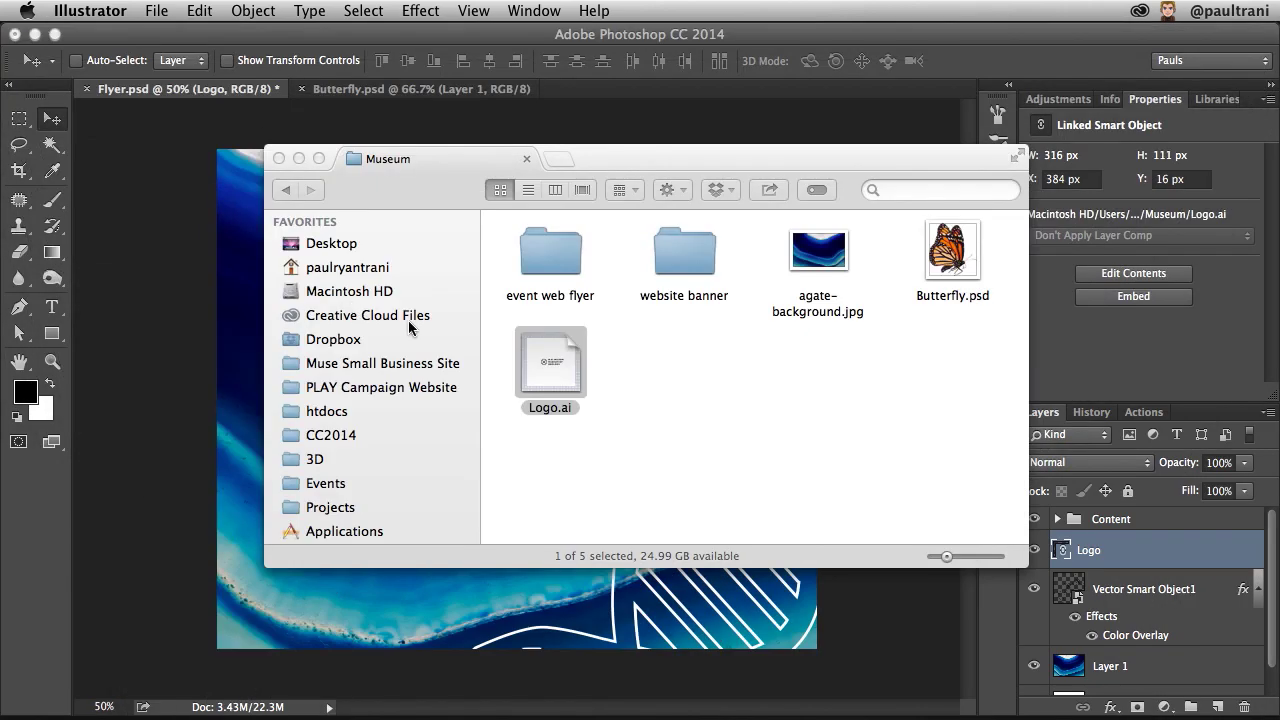
{"action": "left_click", "coordinate": [735, 442]}
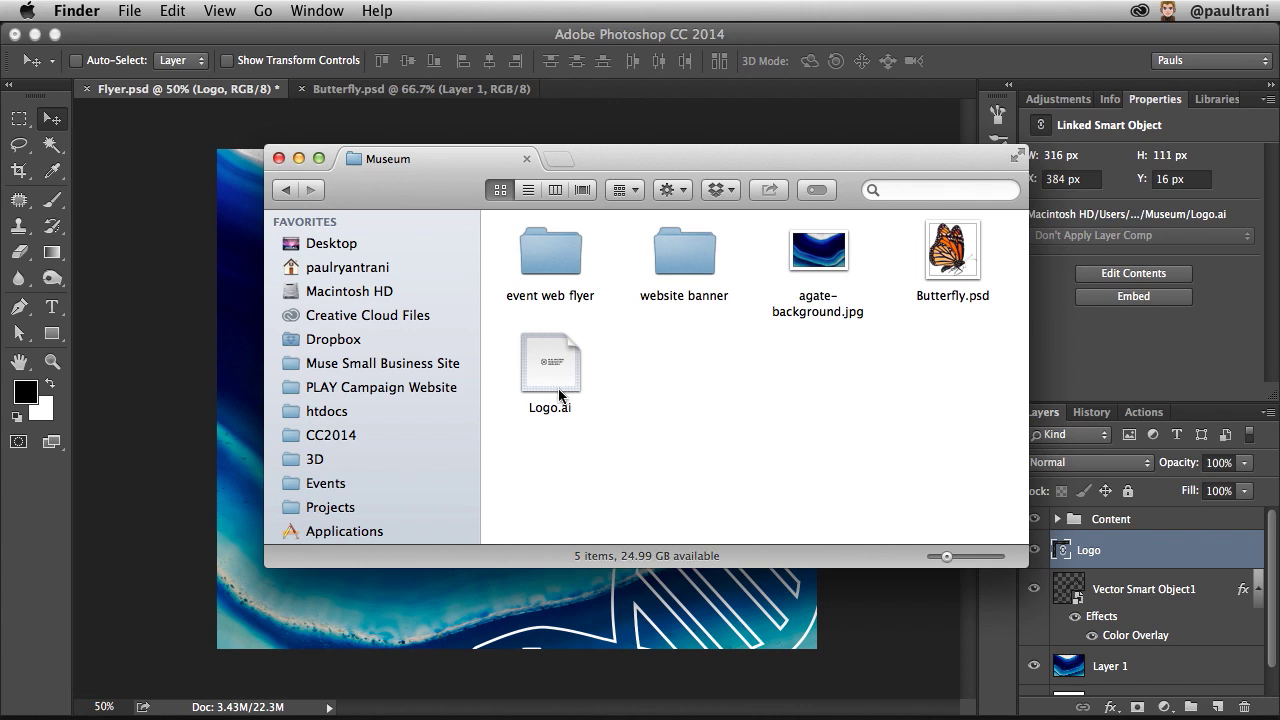
{"action": "left_click", "coordinate": [295, 42]}
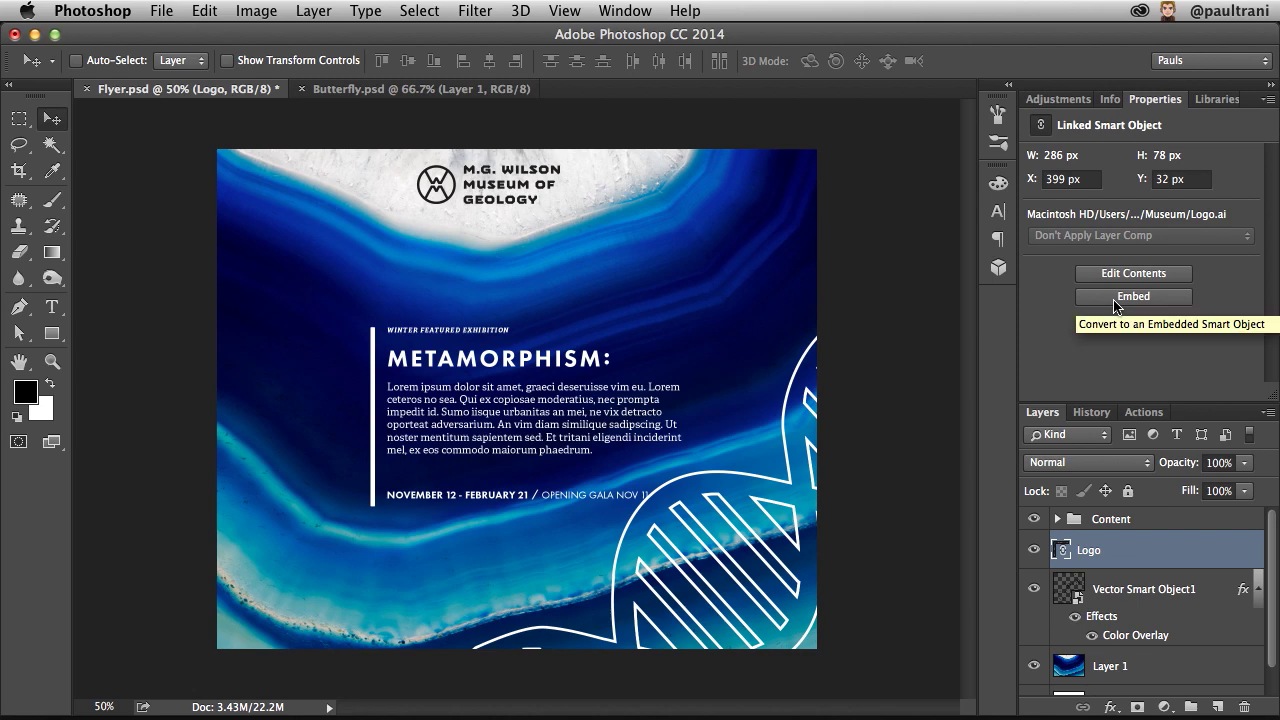
{"action": "right_click", "coordinate": [1104, 549]}
{"action": "scroll", "coordinate": [1095, 549], "scroll_direction": "down", "scroll_amount": 10}
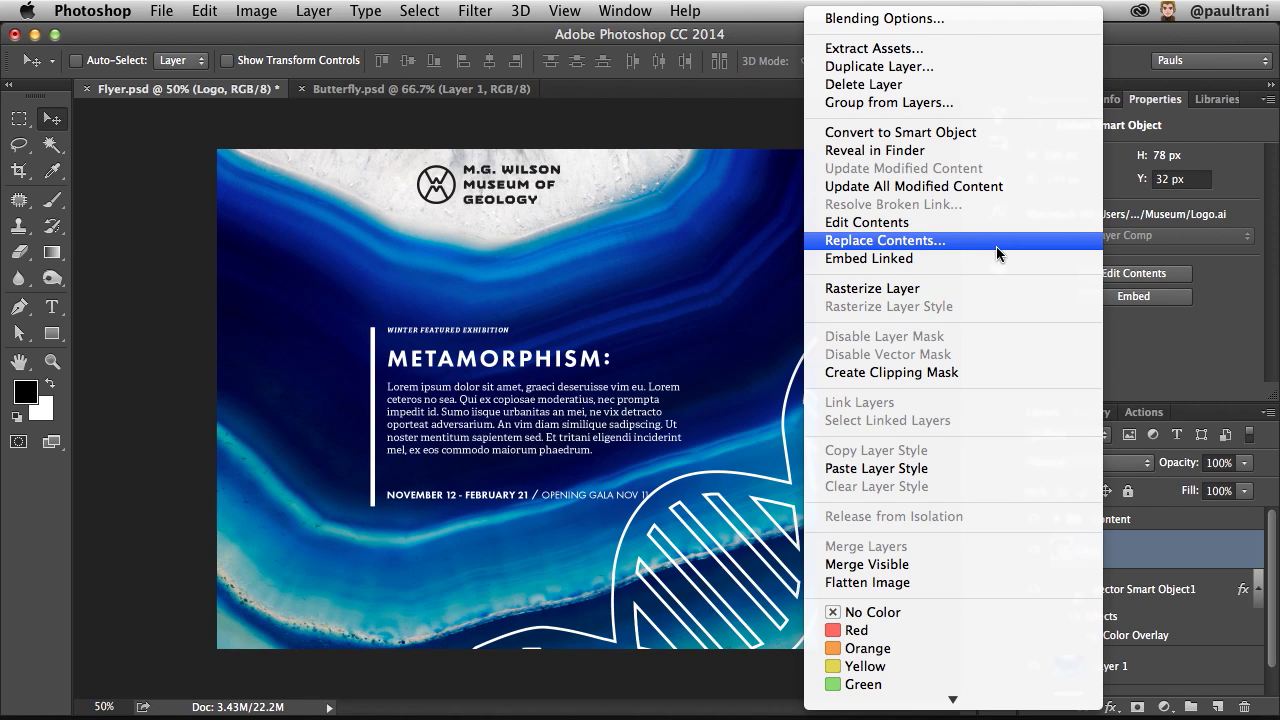
{"action": "left_click", "coordinate": [996, 246]}
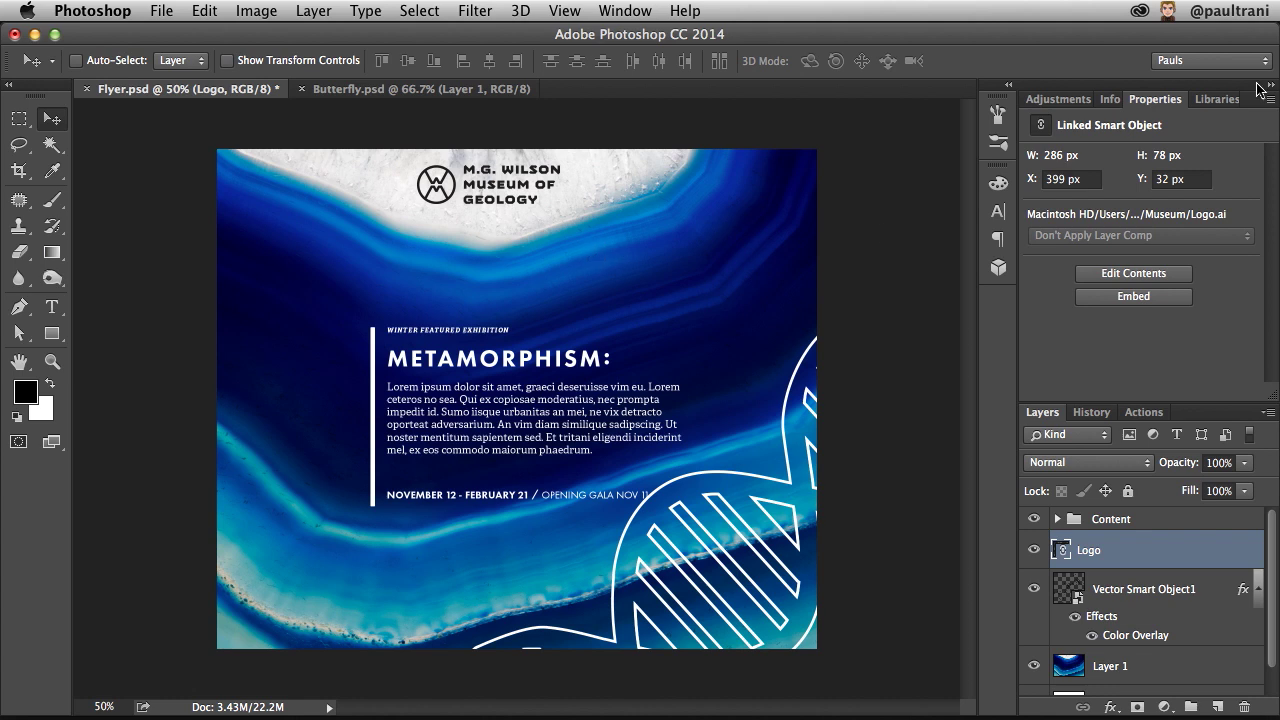
- Drag the flyer's museum logo into My Library as the Logo graphic
{"action": "left_click", "coordinate": [1213, 100]}
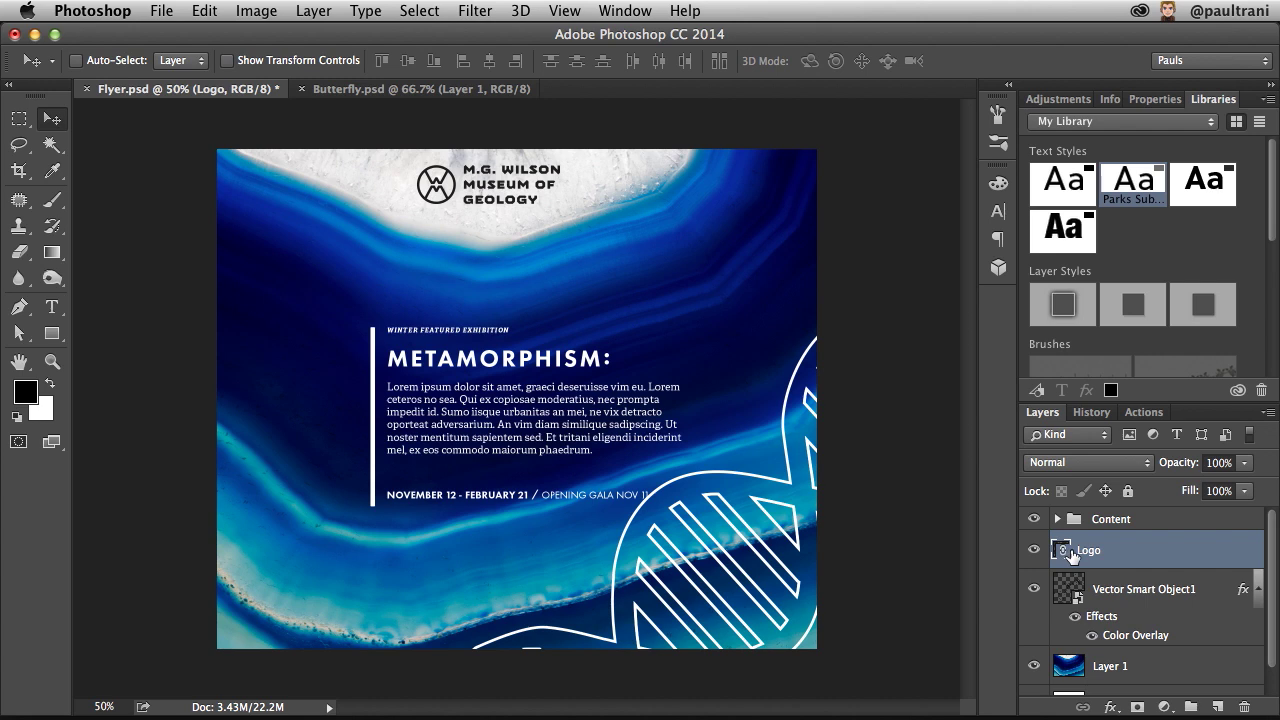
{"action": "left_click_drag", "start_coordinate": [490, 199], "coordinate": [1175, 230]}
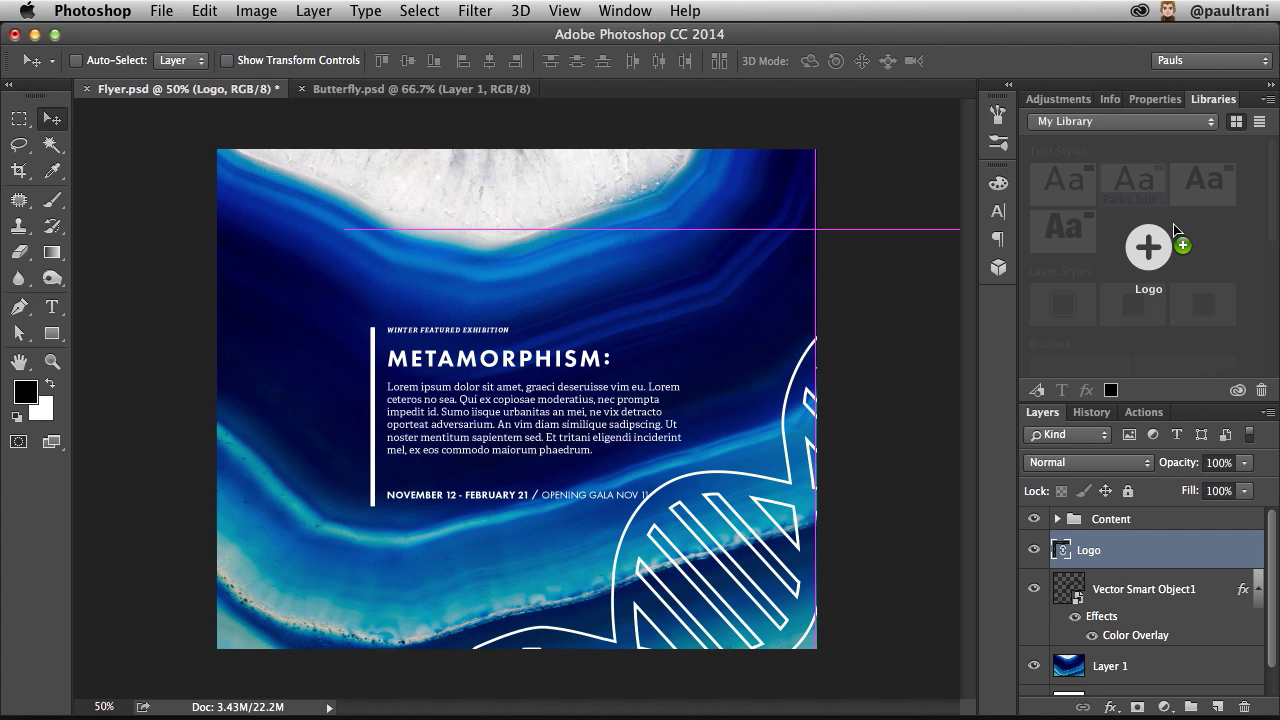
{"action": "left_click_drag", "start_coordinate": [1175, 230], "coordinate": [1175, 230]}
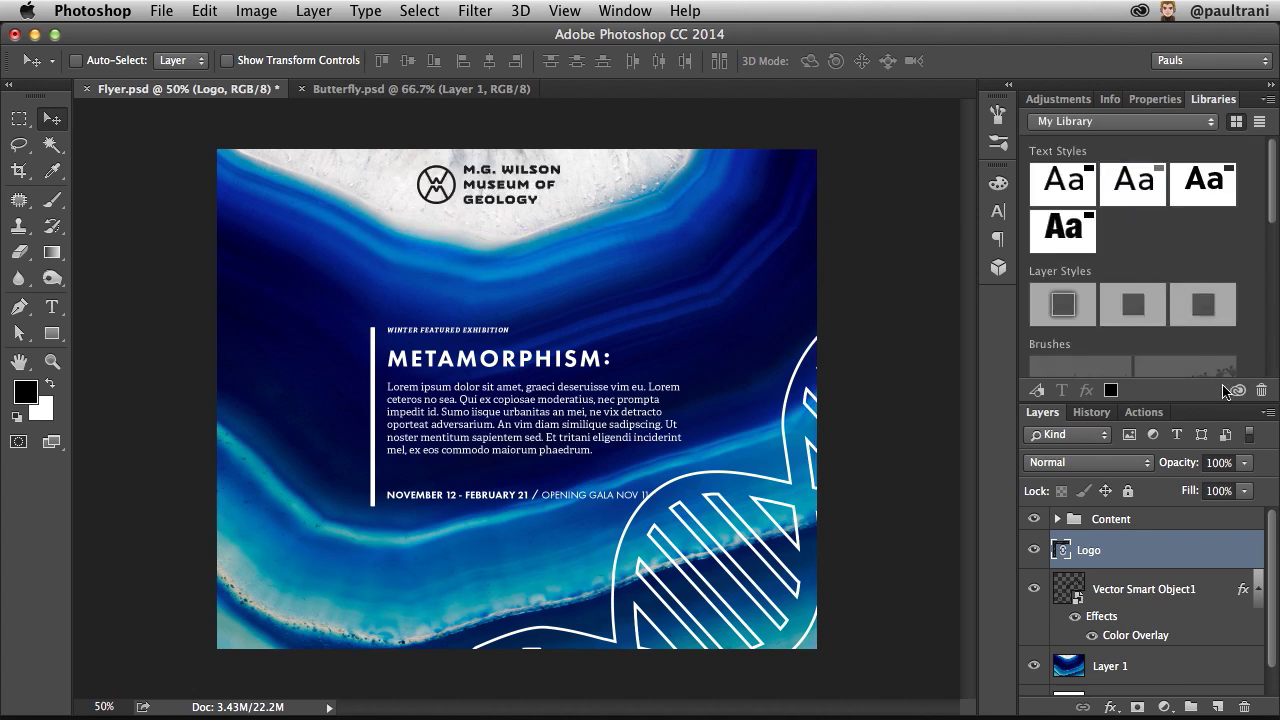
{"action": "scroll", "coordinate": [1272, 208], "scroll_direction": "down", "scroll_amount": 10}
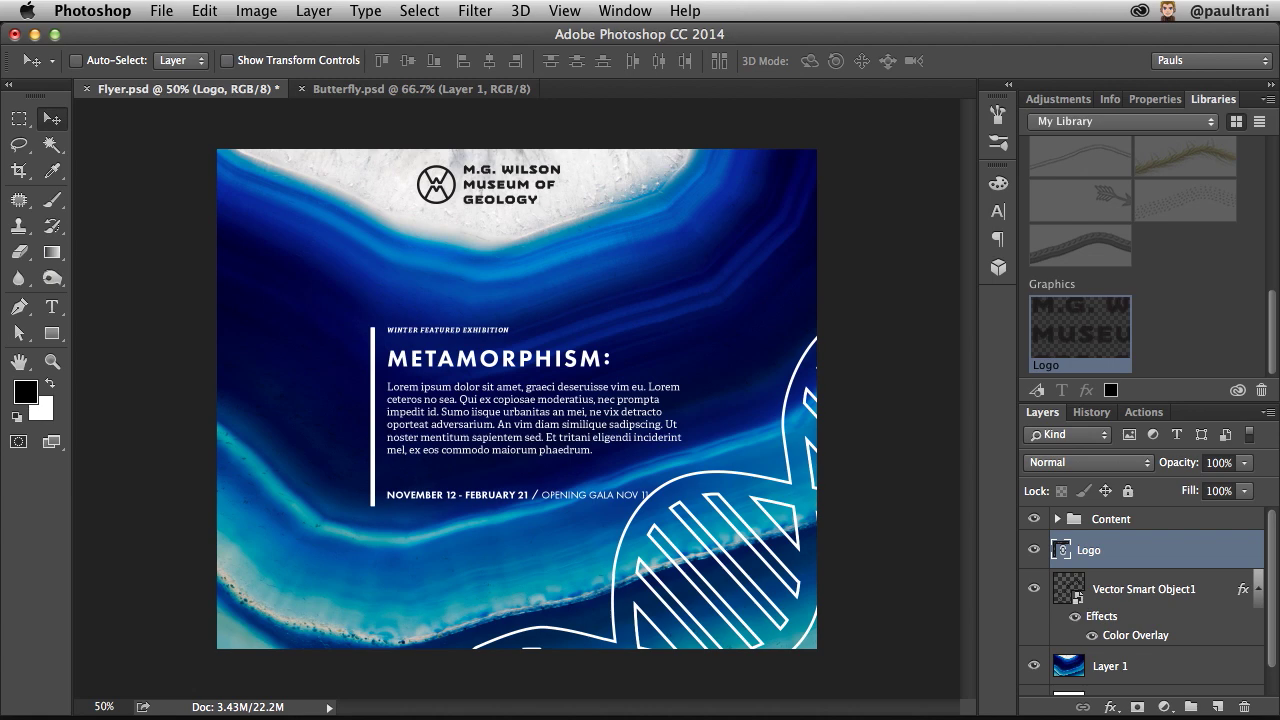
- Open ai-to-ps-banner.psd from recent files and drop the library's Logo graphic in its centre
{"action": "key", "text": "m"}
{"action": "left_click", "coordinate": [162, 10]}
{"action": "mouse_move", "coordinate": [205, 111]}
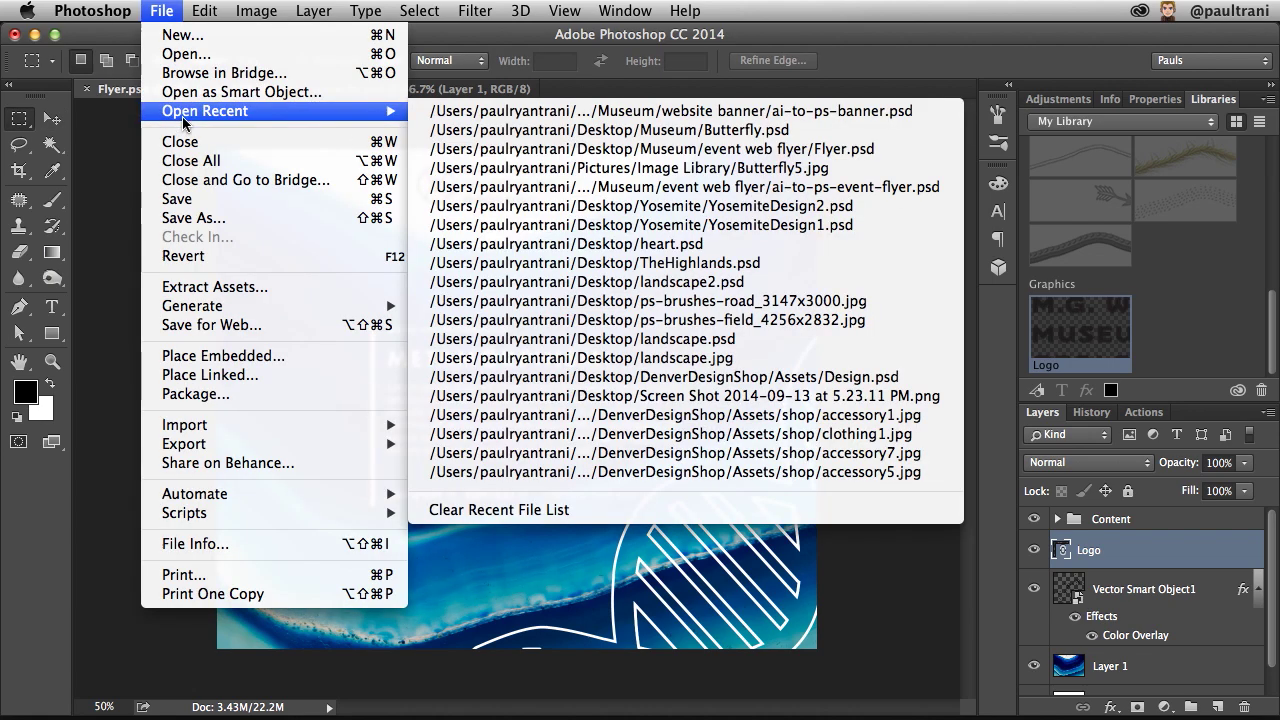
{"action": "left_click", "coordinate": [483, 112]}
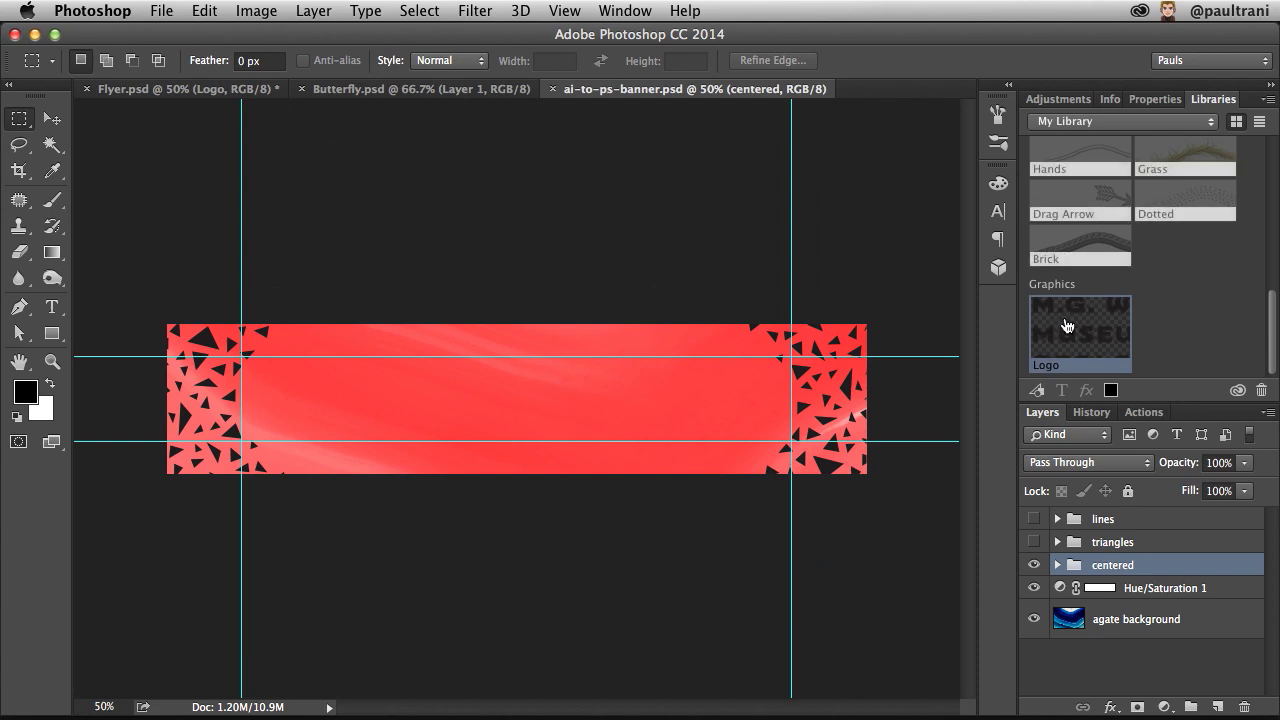
{"action": "mouse_move", "coordinate": [1051, 365]}
{"action": "left_mouse_down"}
{"action": "mouse_move", "coordinate": [395, 400]}
{"action": "mouse_move", "coordinate": [502, 403]}
{"action": "left_mouse_up"}
{"action": "left_click", "coordinate": [52, 118]}
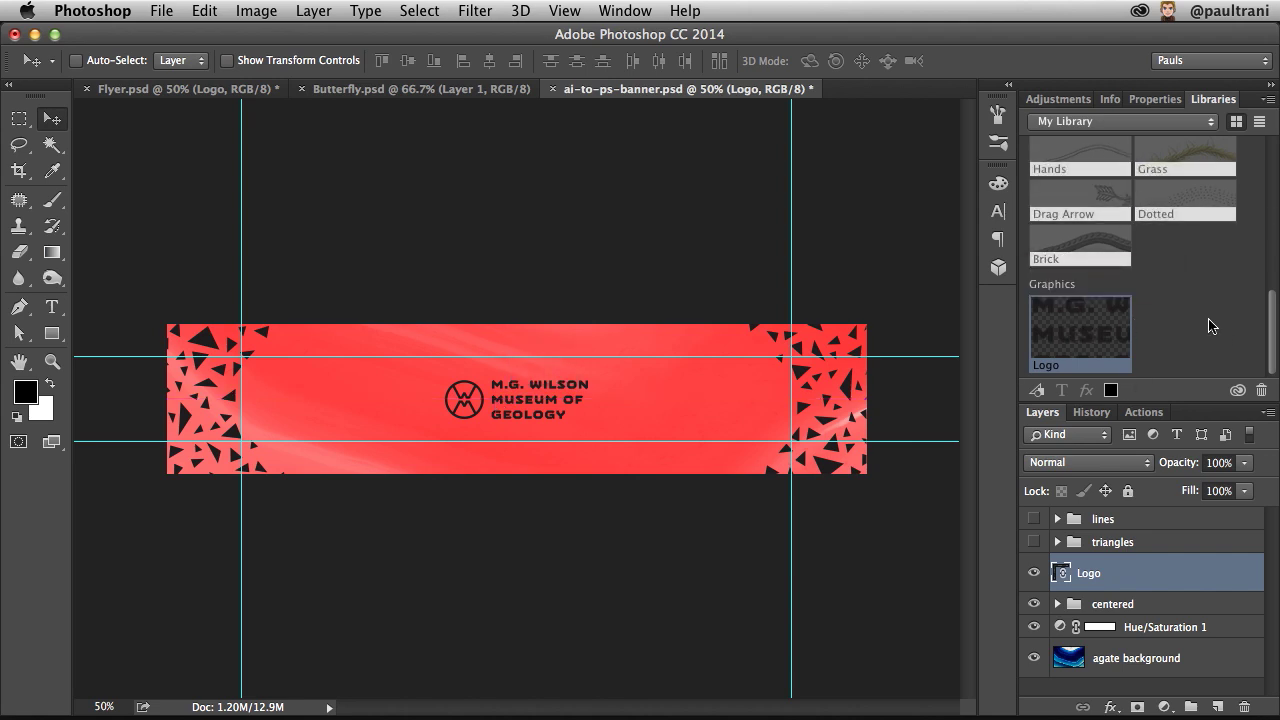
- Hide the banner's guides and bring the Butterfly document to the front
{"action": "scroll", "coordinate": [1211, 325], "scroll_direction": "up", "scroll_amount": 5}
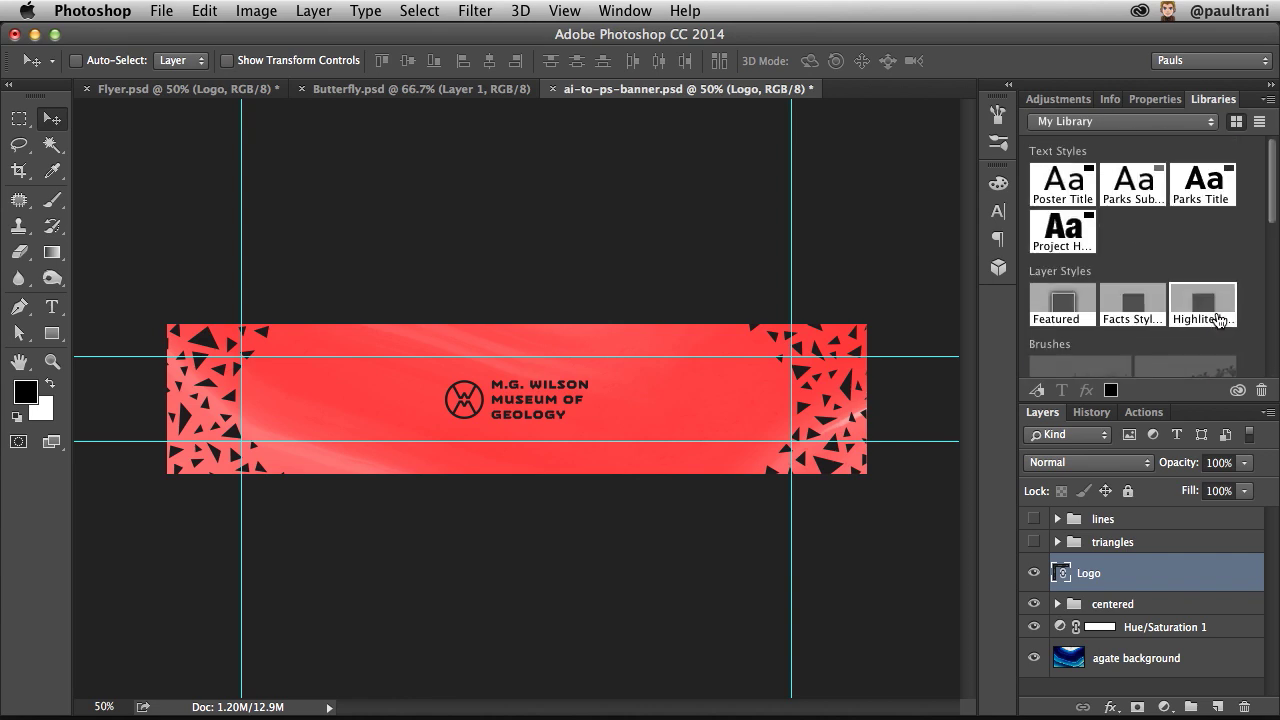
{"action": "scroll", "coordinate": [1108, 322], "scroll_direction": "down", "scroll_amount": 5}
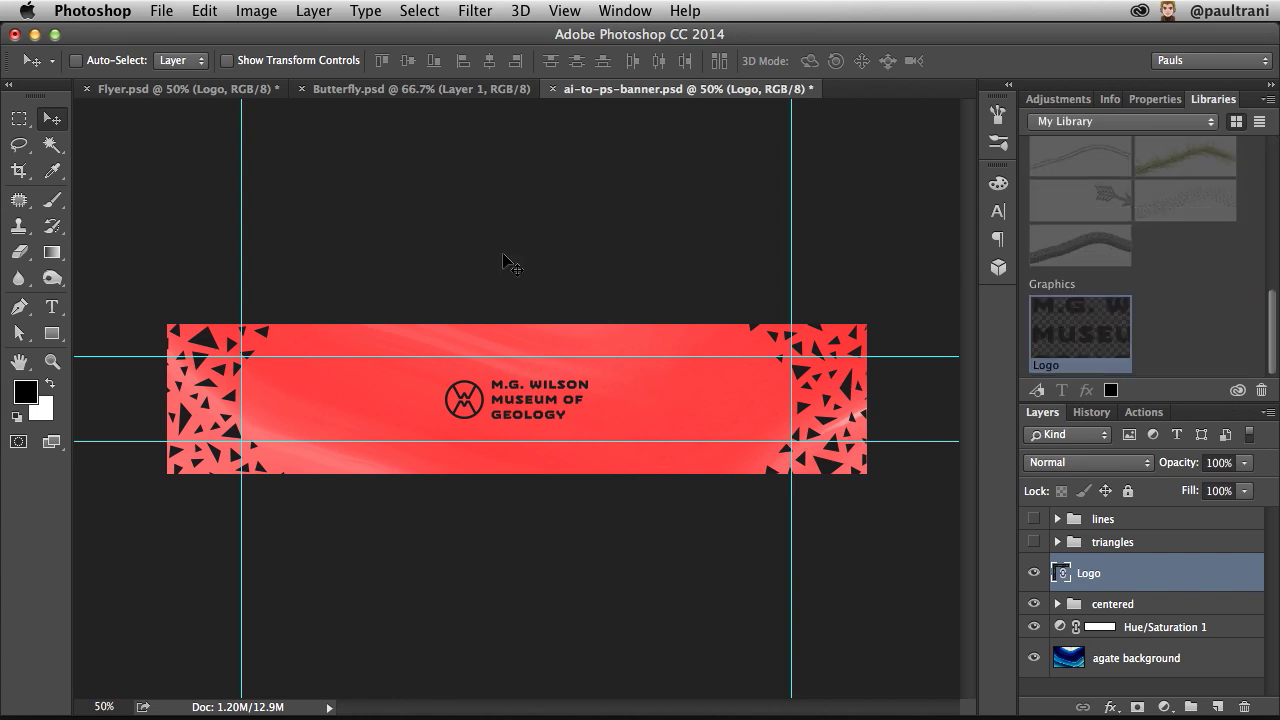
{"action": "key", "text": "ctrl+semicolon"}
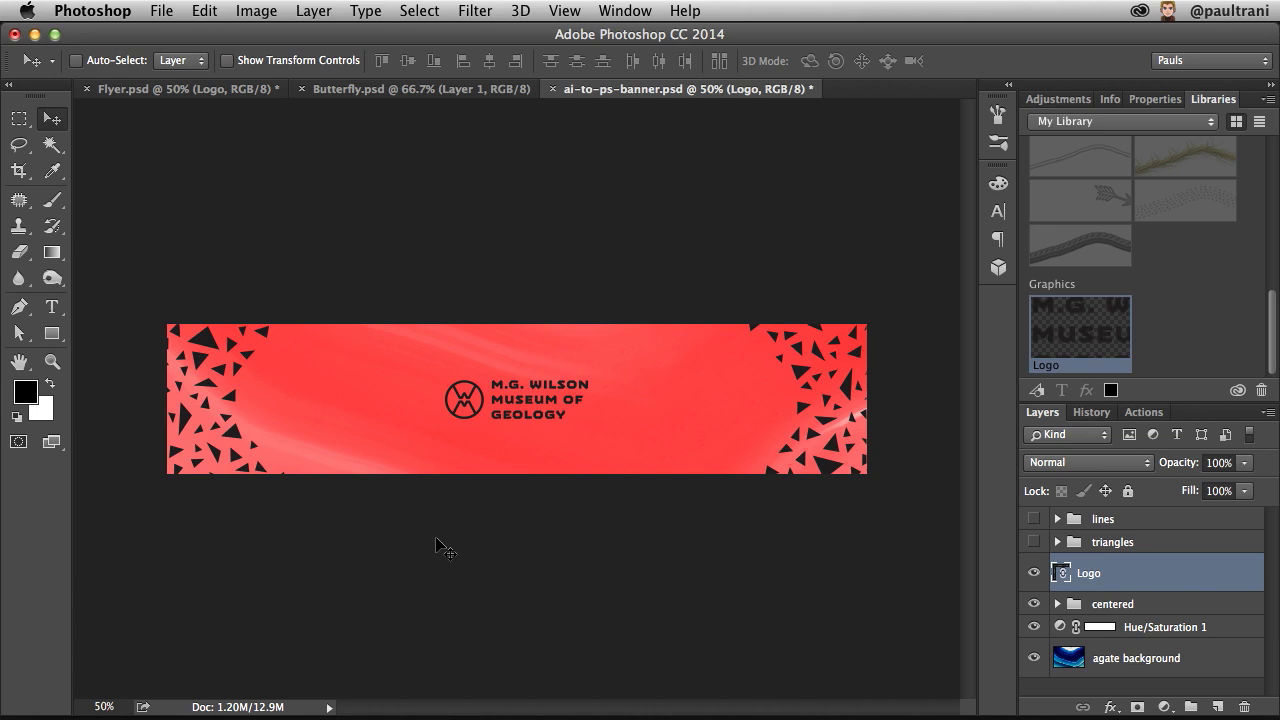
{"action": "left_click", "coordinate": [348, 90]}
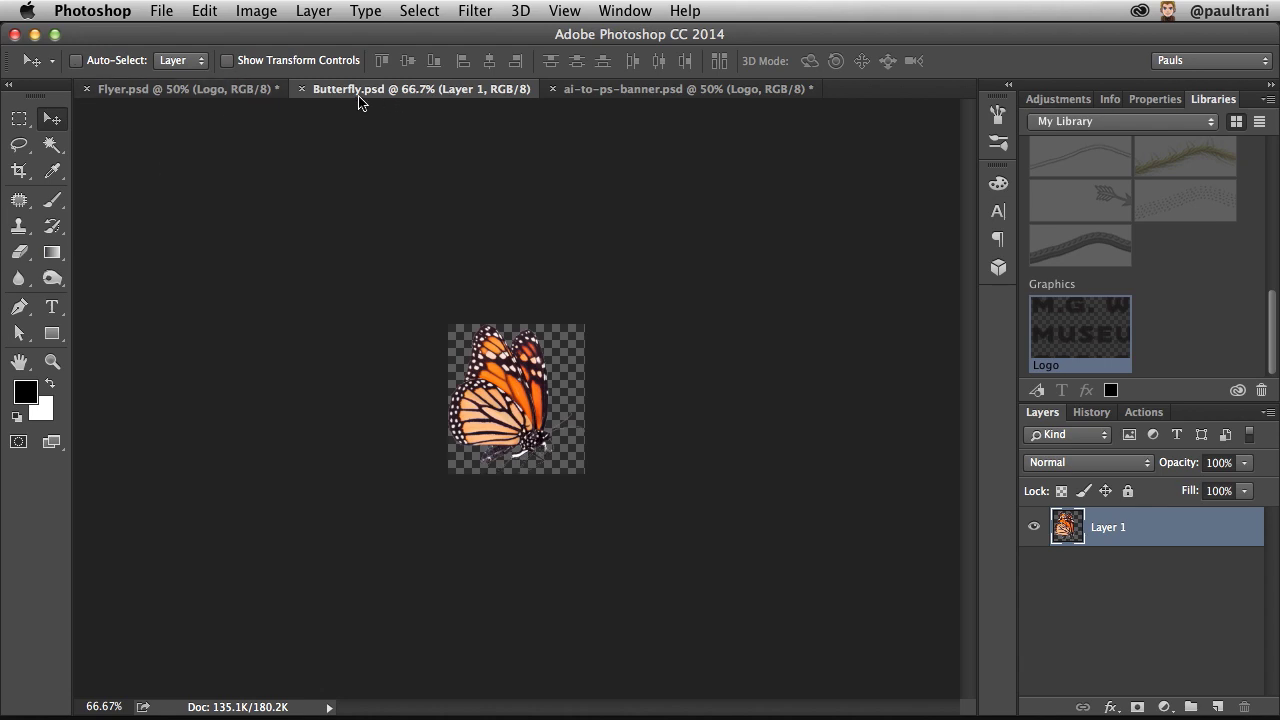
- Switch to Illustrator and bring the METAMORPHISM event flyer document forward
{"action": "left_click", "coordinate": [238, 692]}
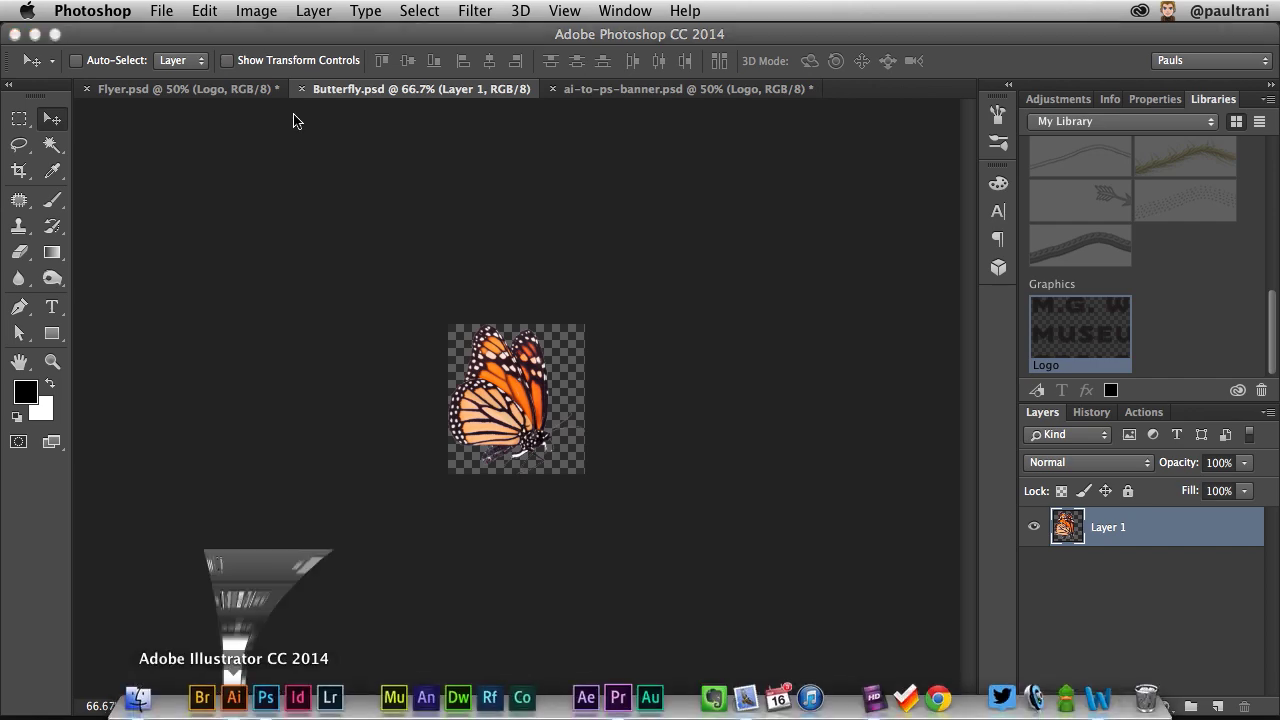
{"action": "left_click", "coordinate": [340, 101]}
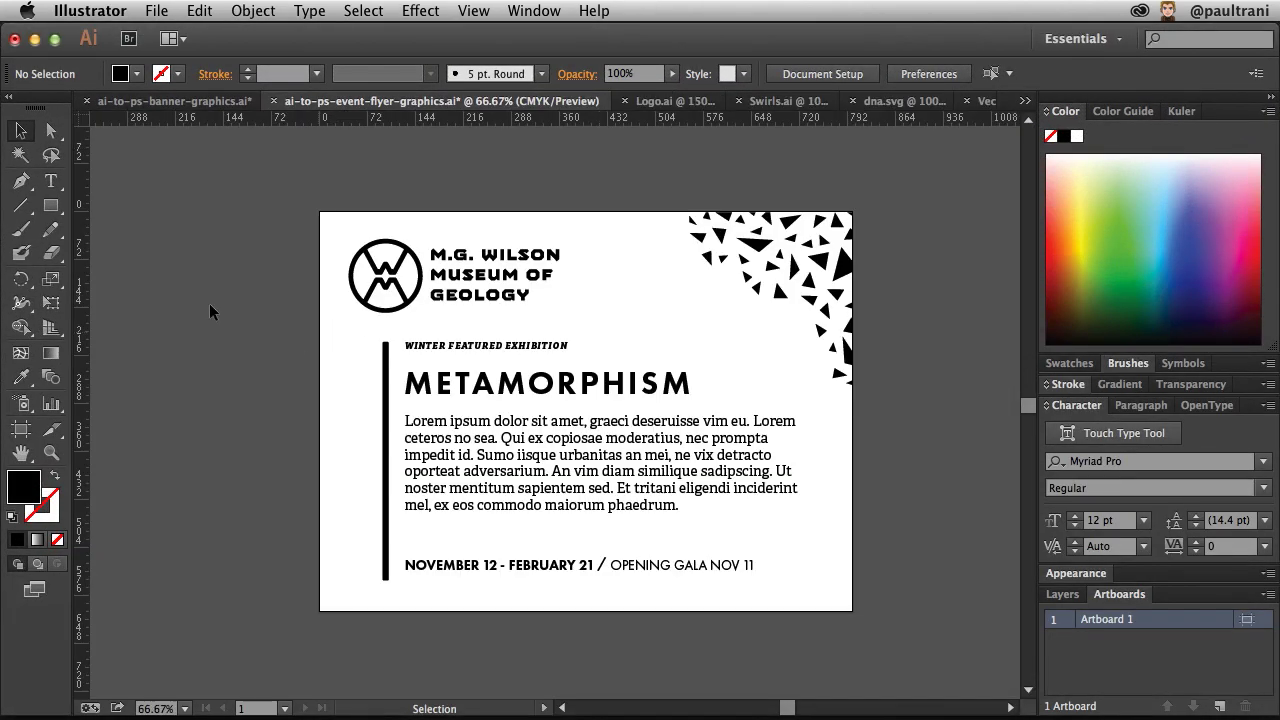
- Place Butterfly.psd as a linked image, sized small above the right end of METAMORPHISM
{"action": "left_click", "coordinate": [155, 11]}
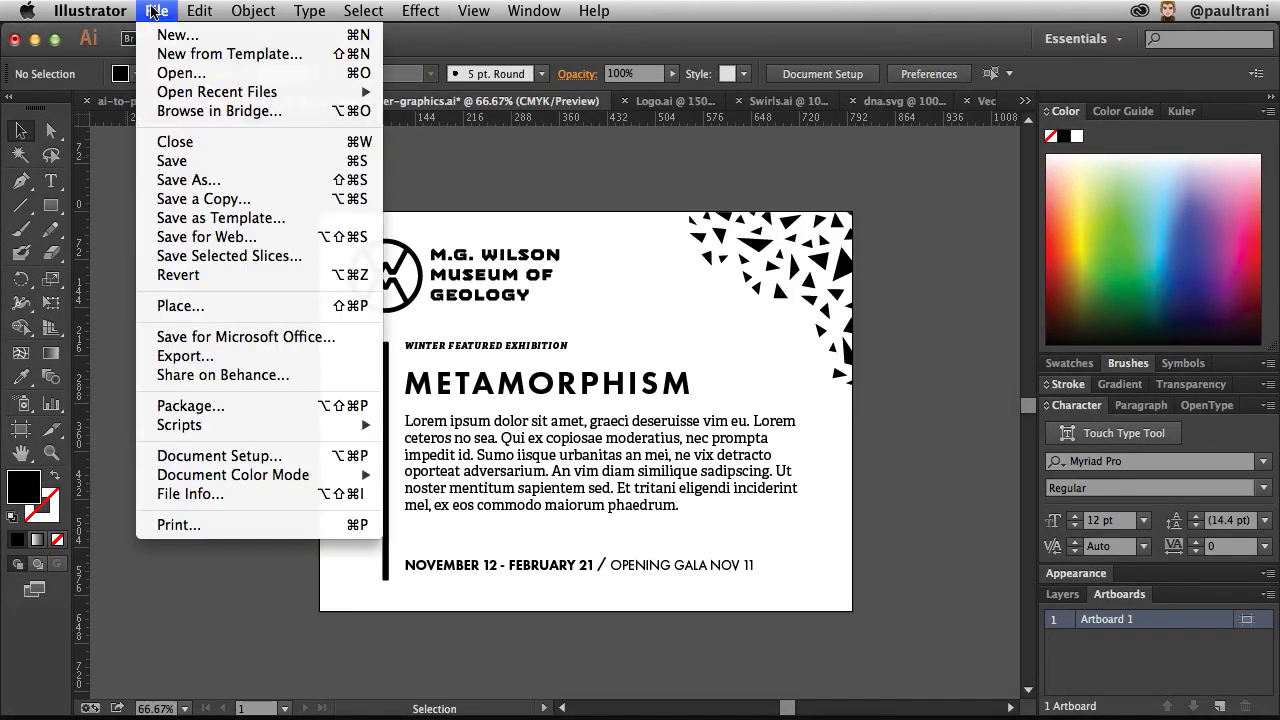
{"action": "left_click", "coordinate": [155, 312]}
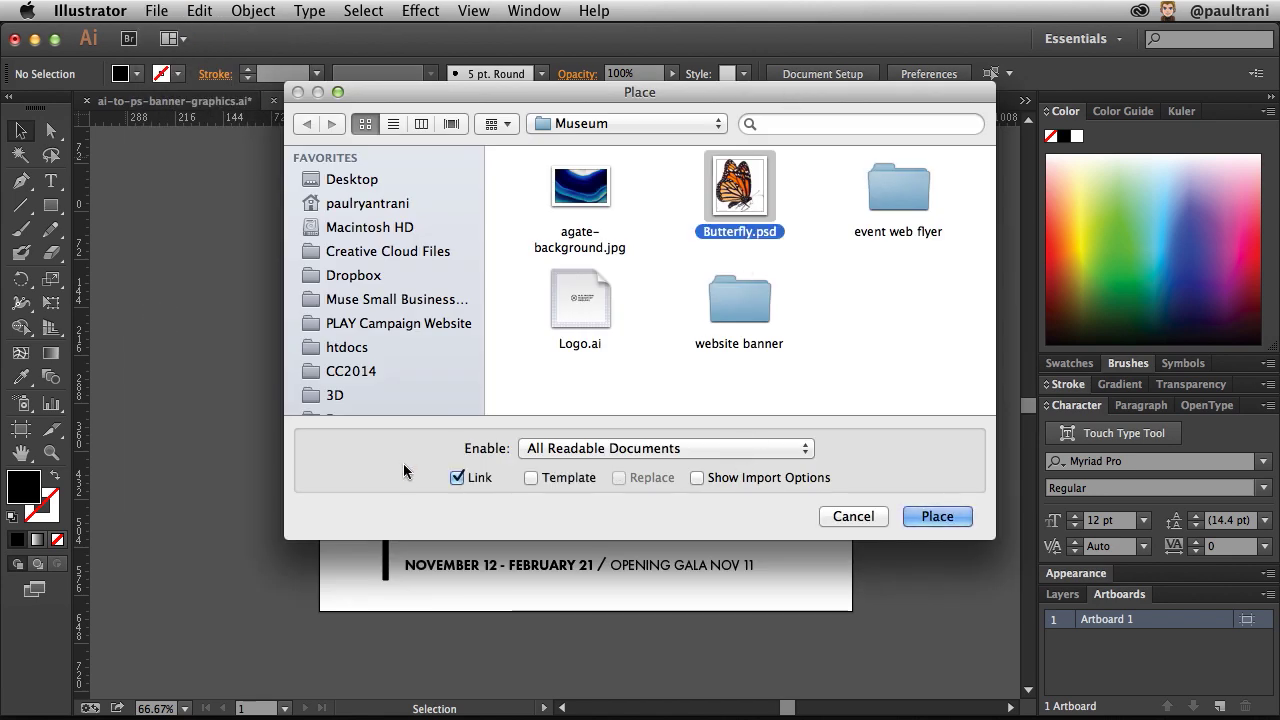
{"action": "left_click", "coordinate": [928, 516]}
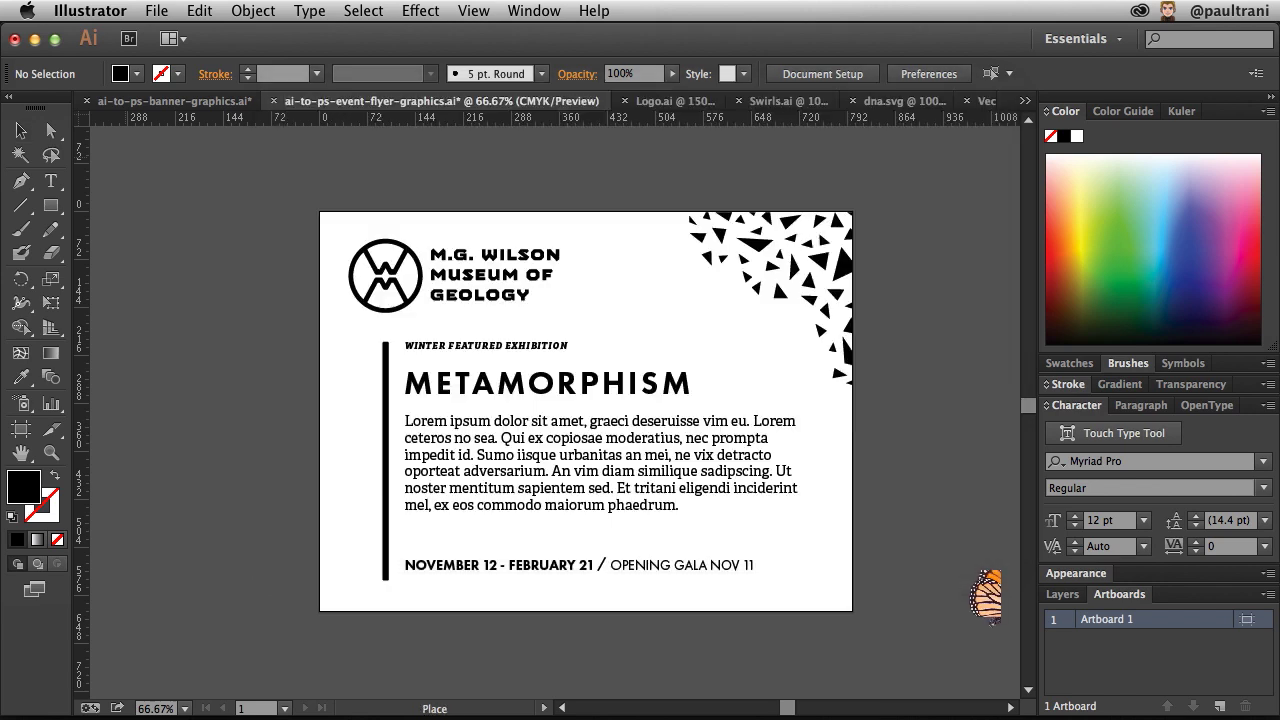
{"action": "mouse_move", "coordinate": [584, 247]}
{"action": "left_mouse_down"}
{"action": "mouse_move", "coordinate": [645, 312]}
{"action": "mouse_move", "coordinate": [653, 354]}
{"action": "left_mouse_up"}
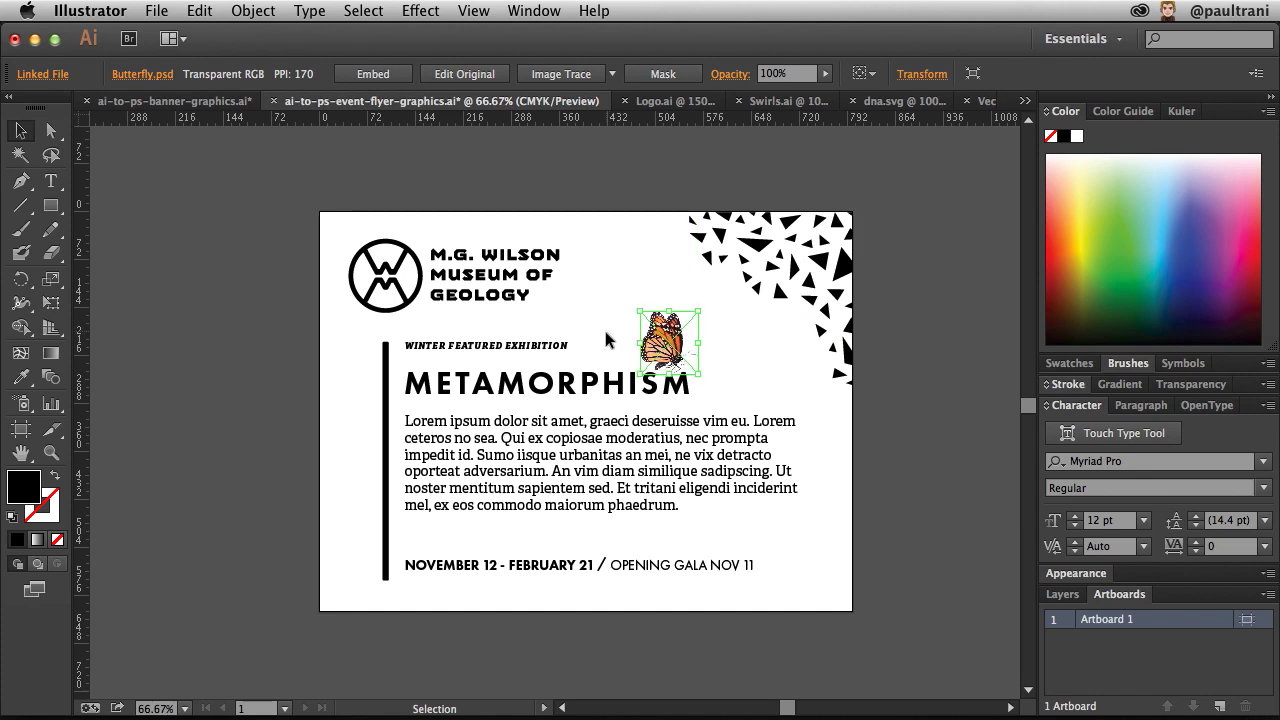
{"action": "left_click", "coordinate": [228, 277]}
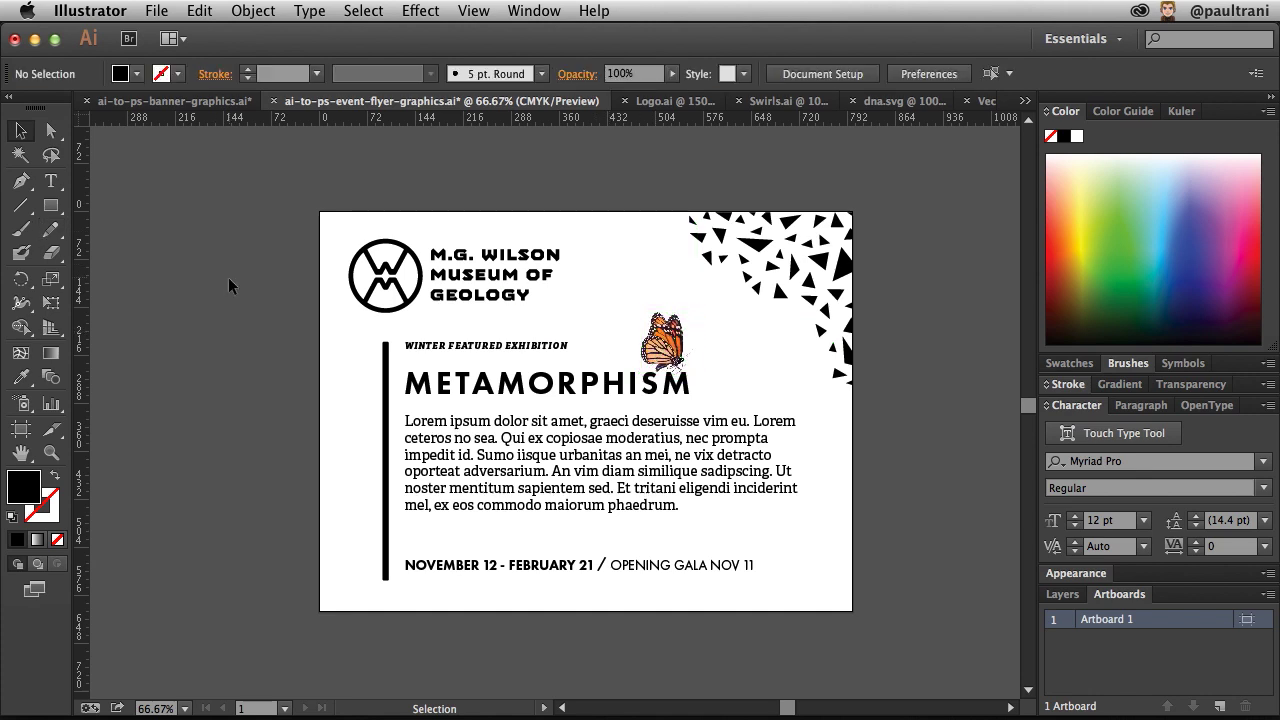
- Edit the butterfly's original in Photoshop, shift its hue toward red, and save it
{"action": "key", "text": "ctrl+z"}
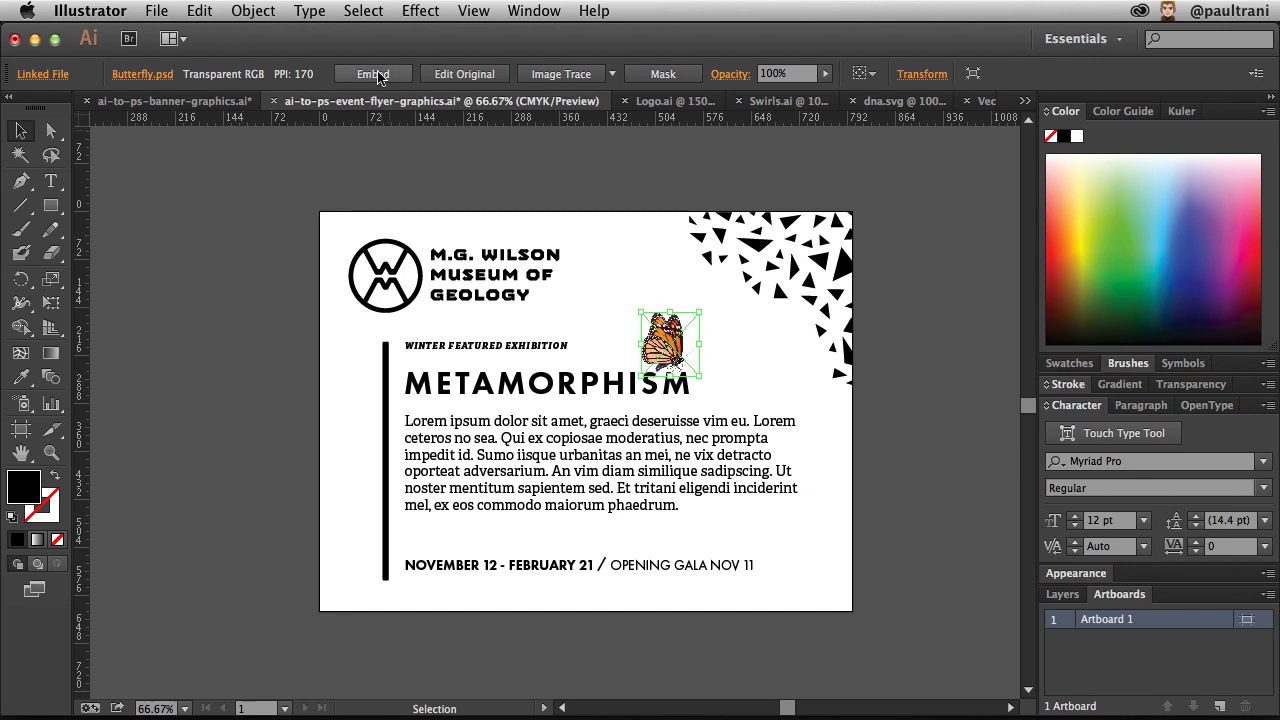
{"action": "left_click", "coordinate": [455, 77]}
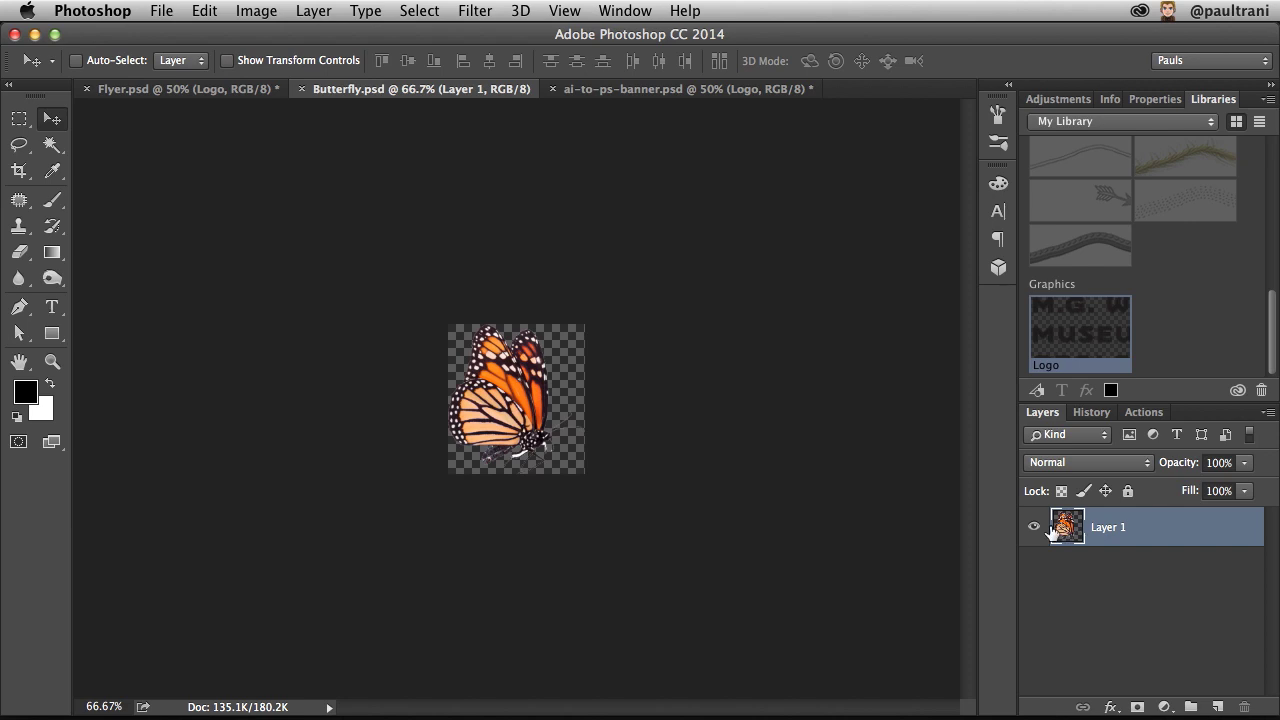
{"action": "key", "text": "ctrl+u"}
{"action": "left_click_drag", "start_coordinate": [905, 414], "coordinate": [883, 414]}
{"action": "key", "text": "Return"}
{"action": "key", "text": "ctrl+s"}
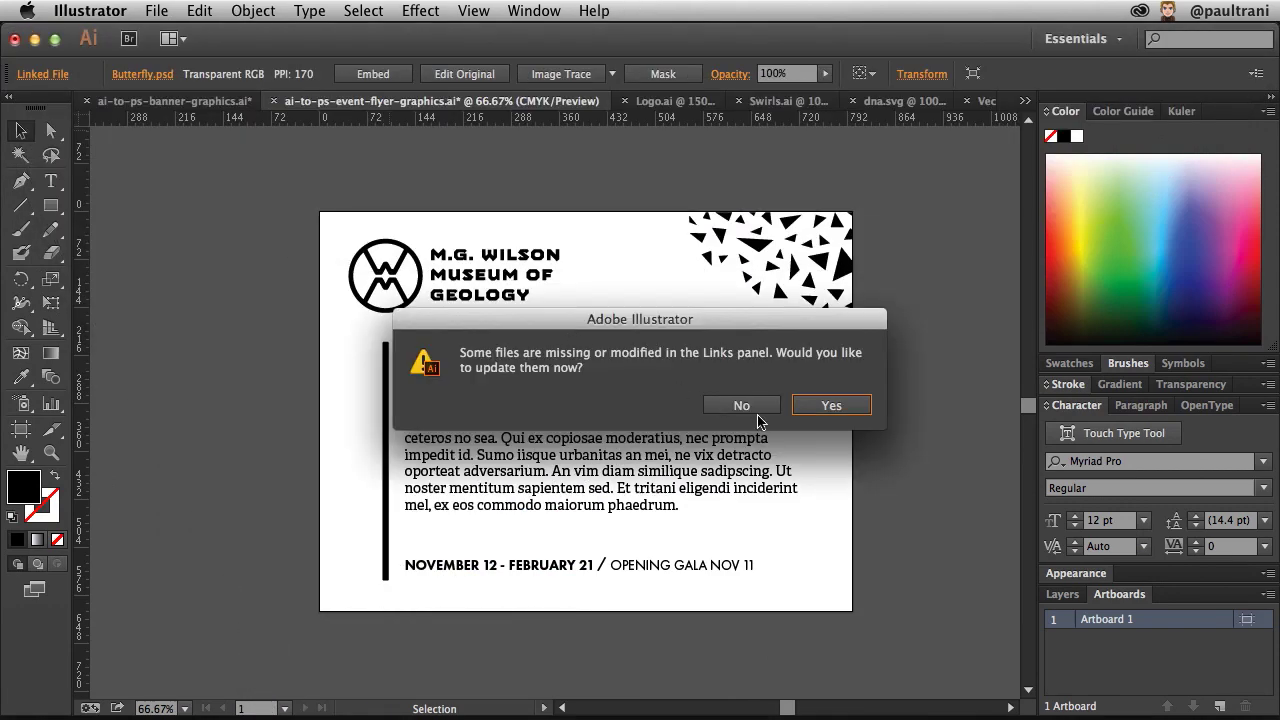
- Accept the linked butterfly update on the flyer and embed the red butterfly
{"action": "left_click", "coordinate": [830, 404]}
{"action": "left_click", "coordinate": [638, 266]}
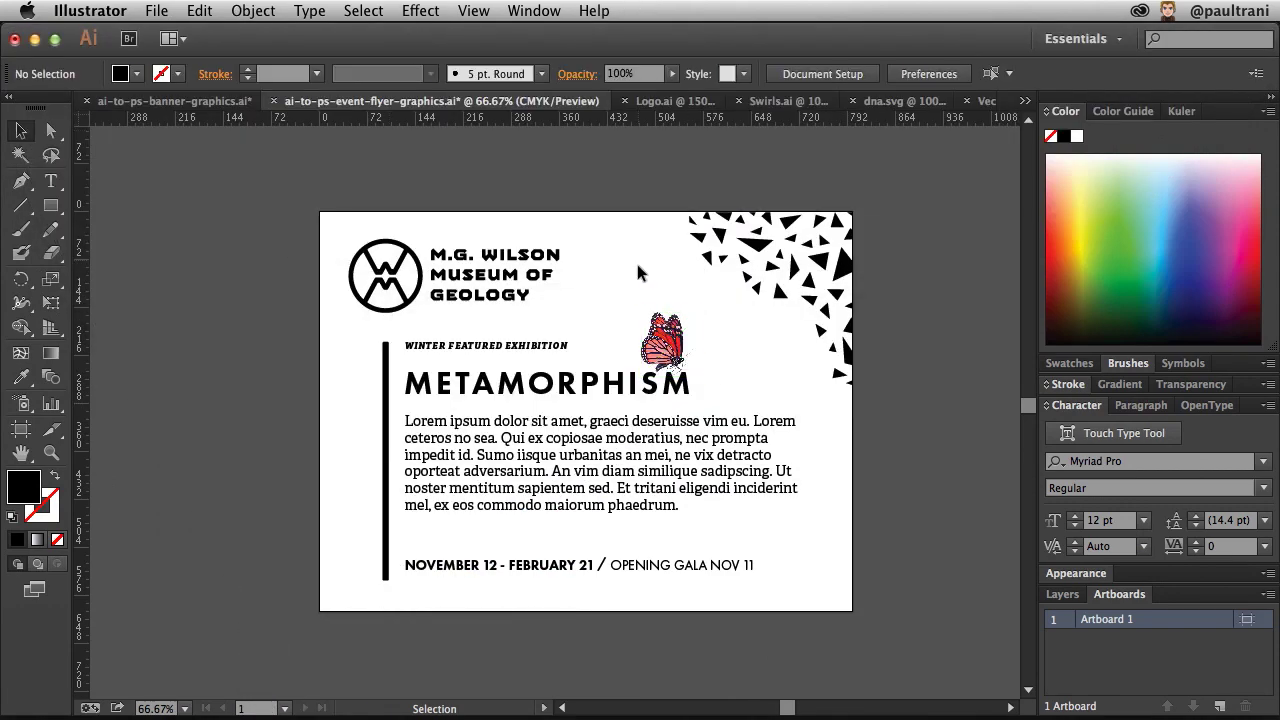
{"action": "left_click", "coordinate": [664, 338]}
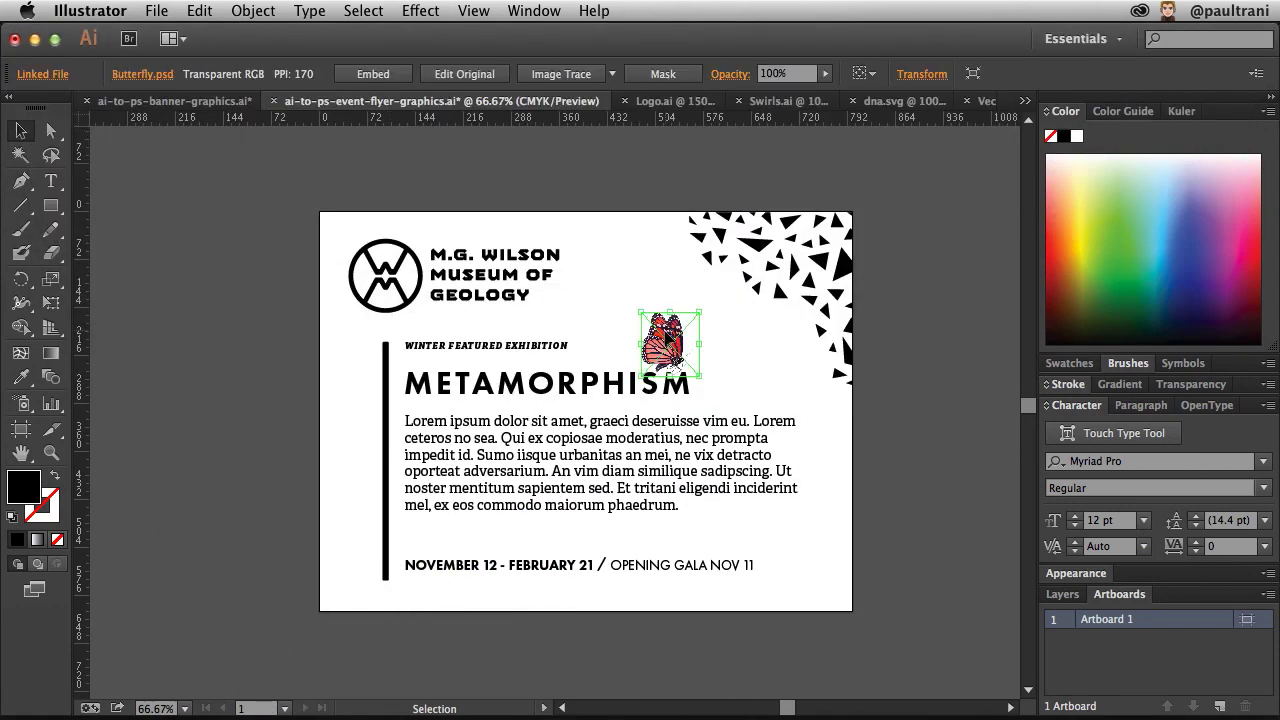
{"action": "left_click", "coordinate": [379, 88]}
{"action": "left_click", "coordinate": [296, 207]}
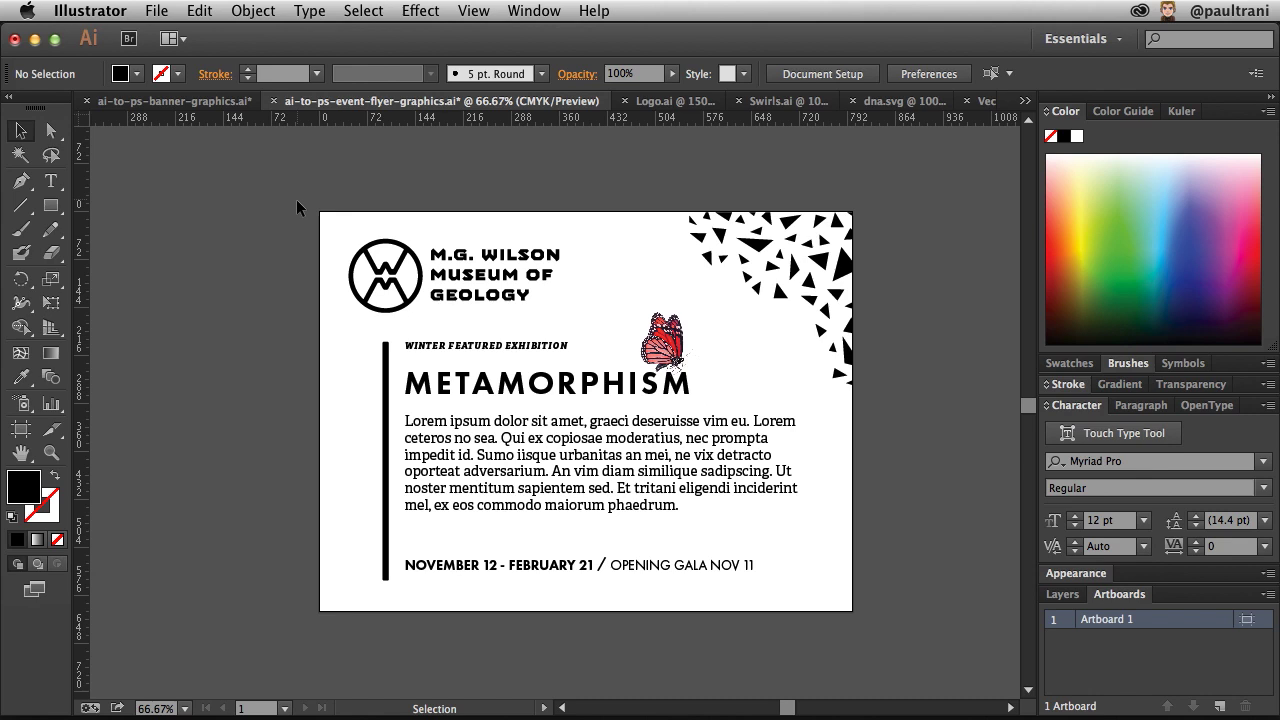
{"action": "left_click", "coordinate": [156, 11]}
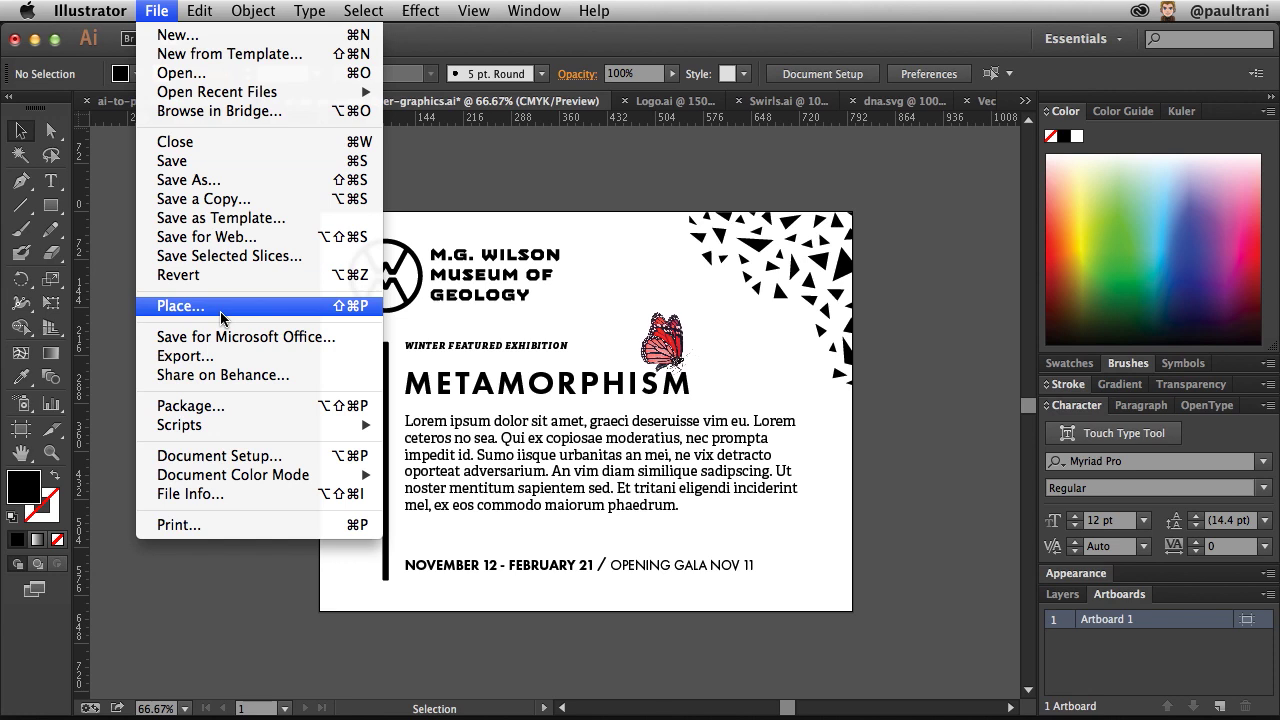
{"action": "left_click", "coordinate": [438, 205]}
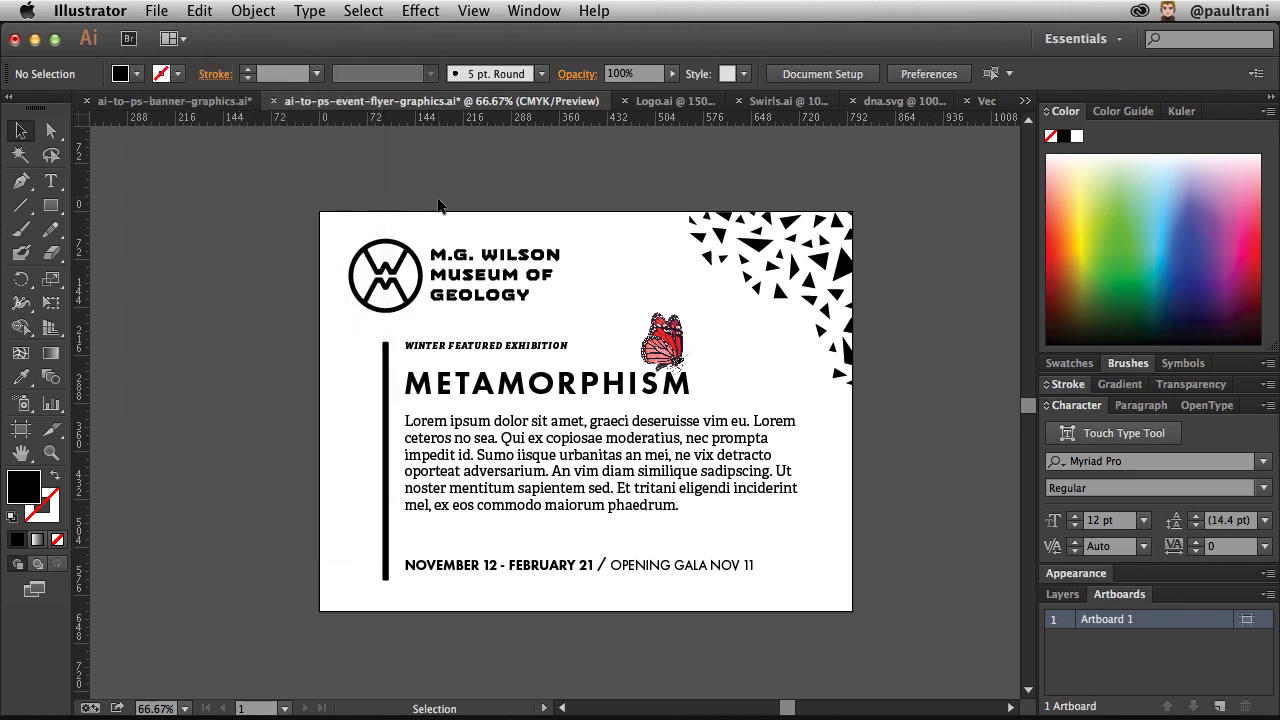